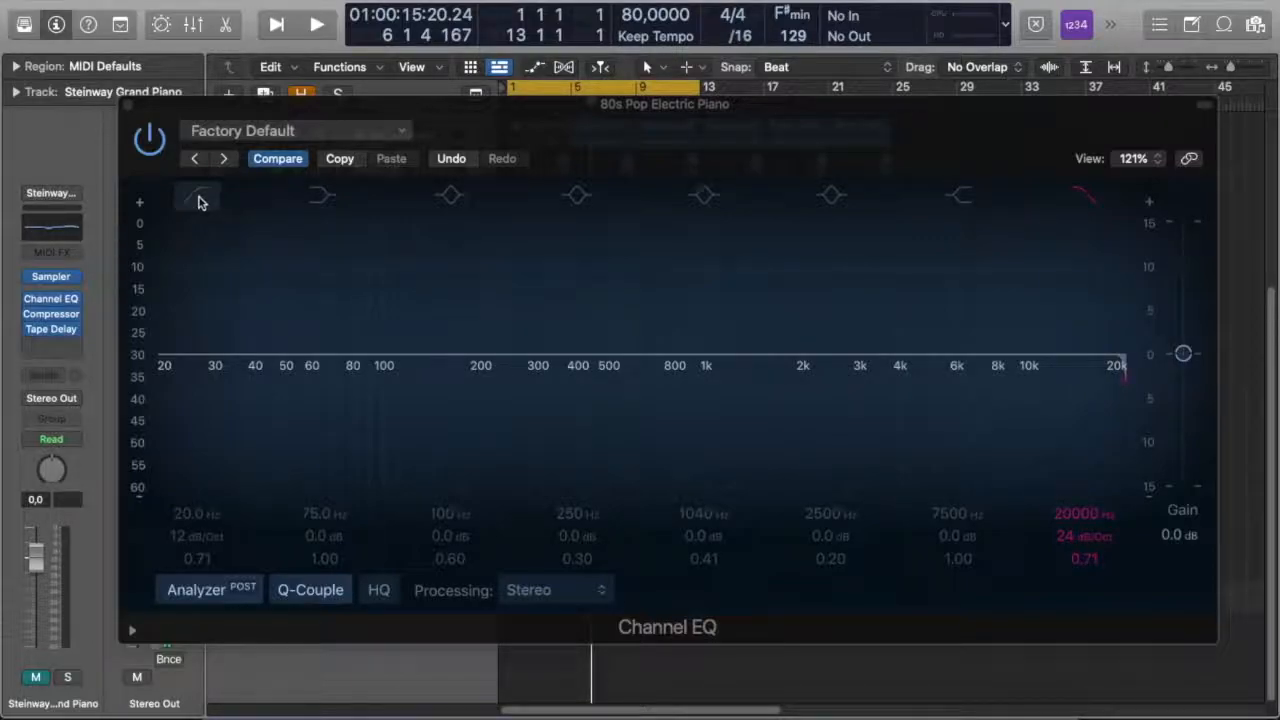
Enable the low cut filter and set it to 60 Hz with a 48 dB/Oct slope
left_click(198, 201)
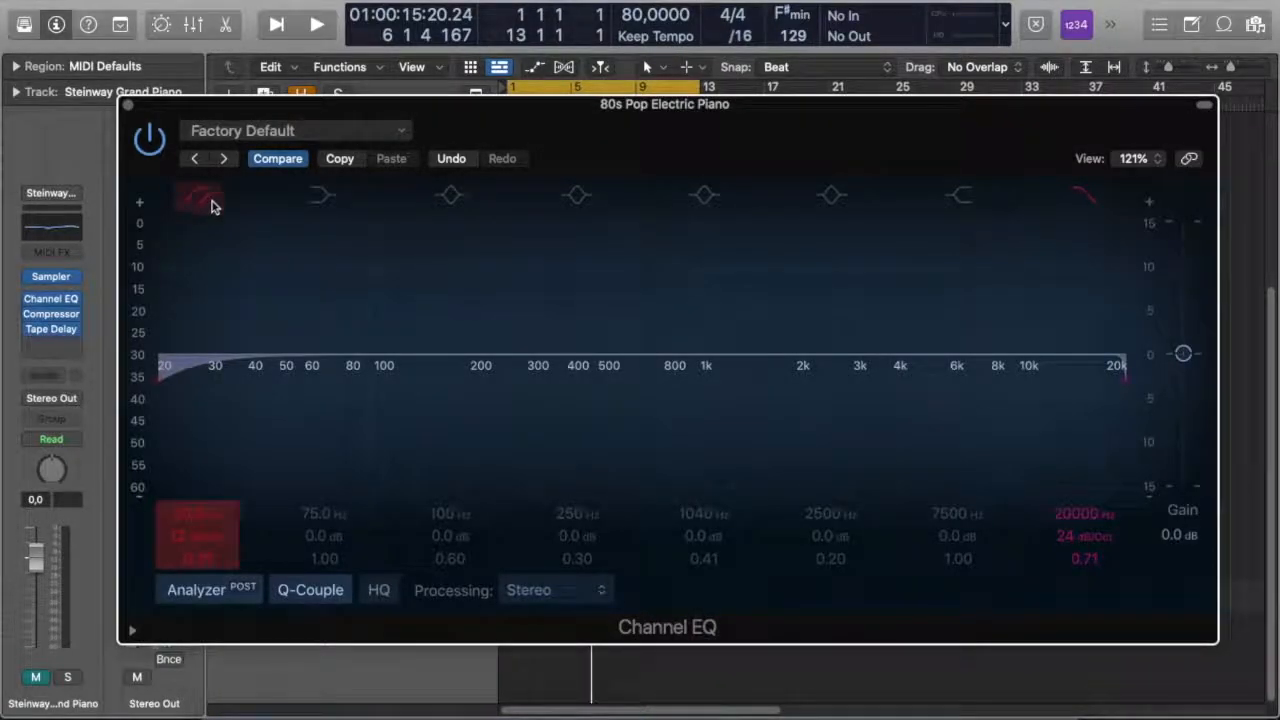
left_click(1090, 200)
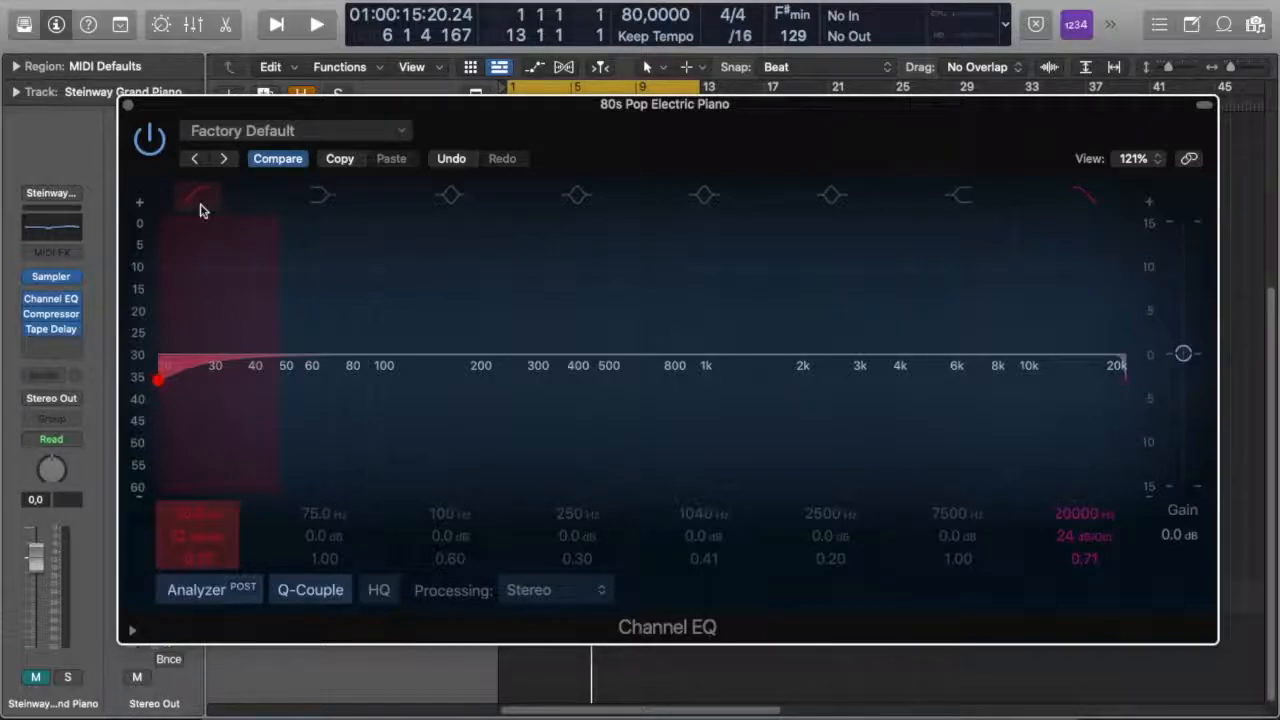
double_click(190, 511)
type("8")
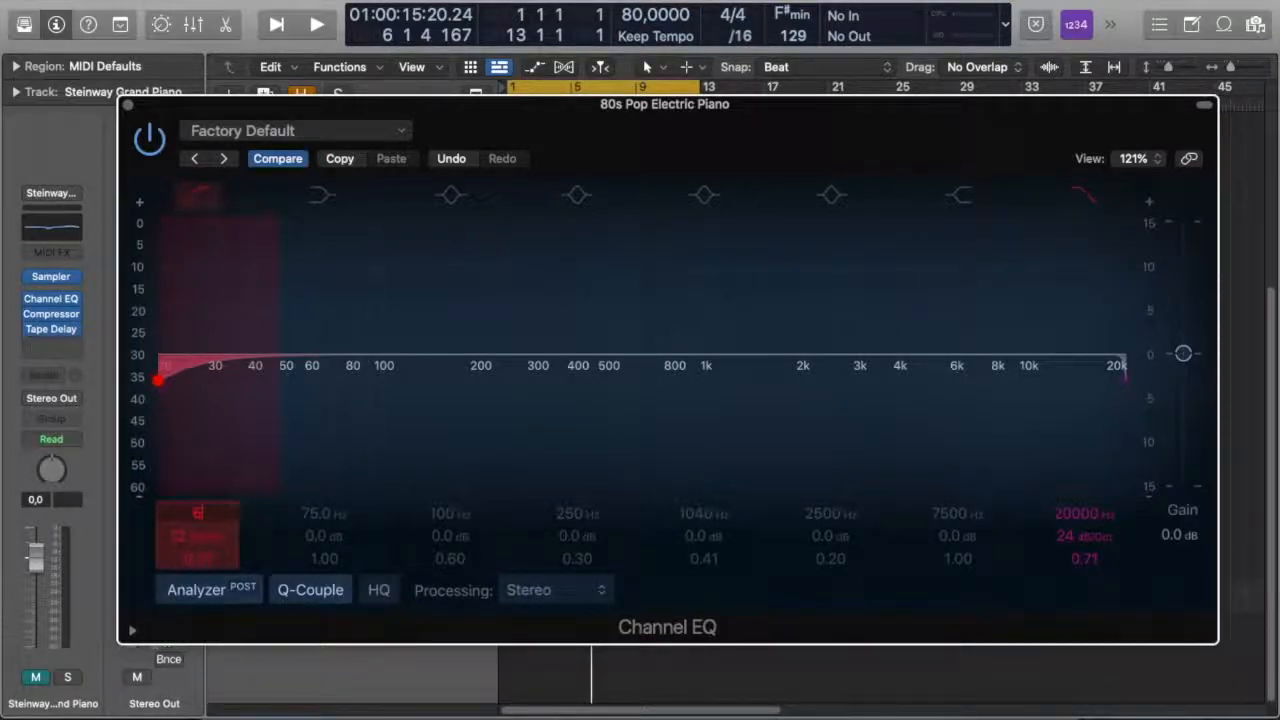
type("0")
key("Return")
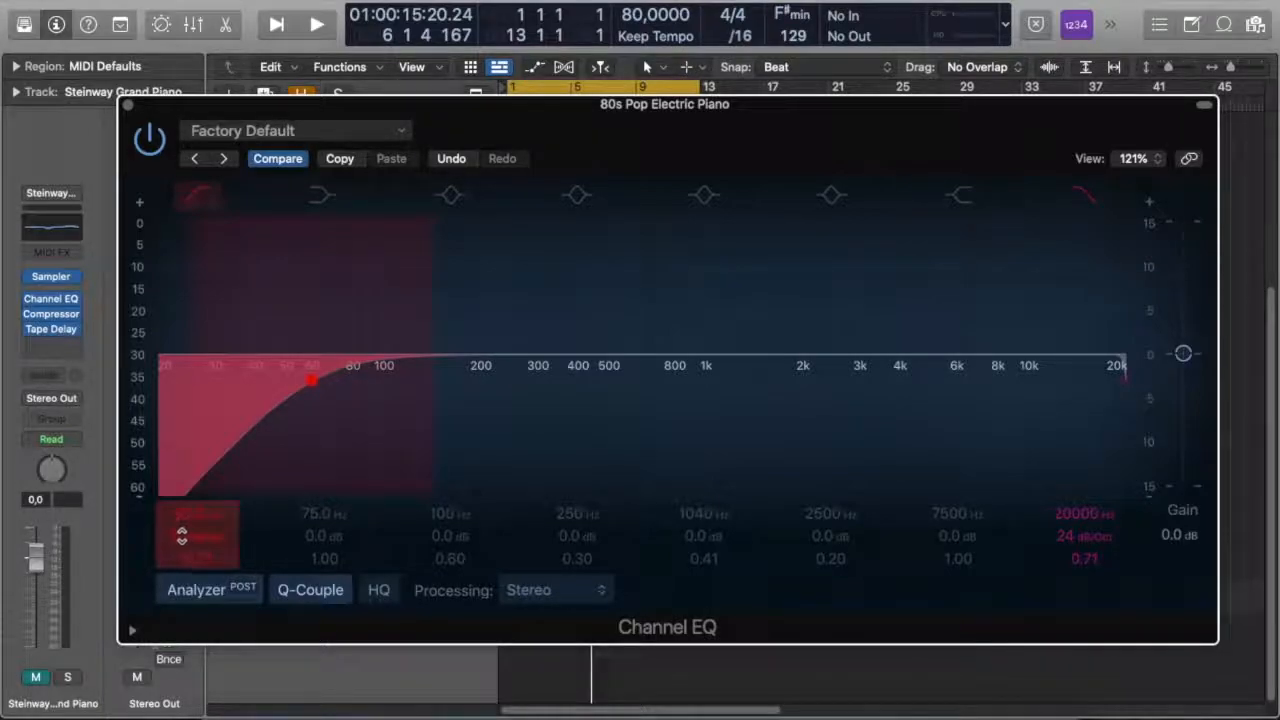
left_click_drag(184, 535, 184, 496)
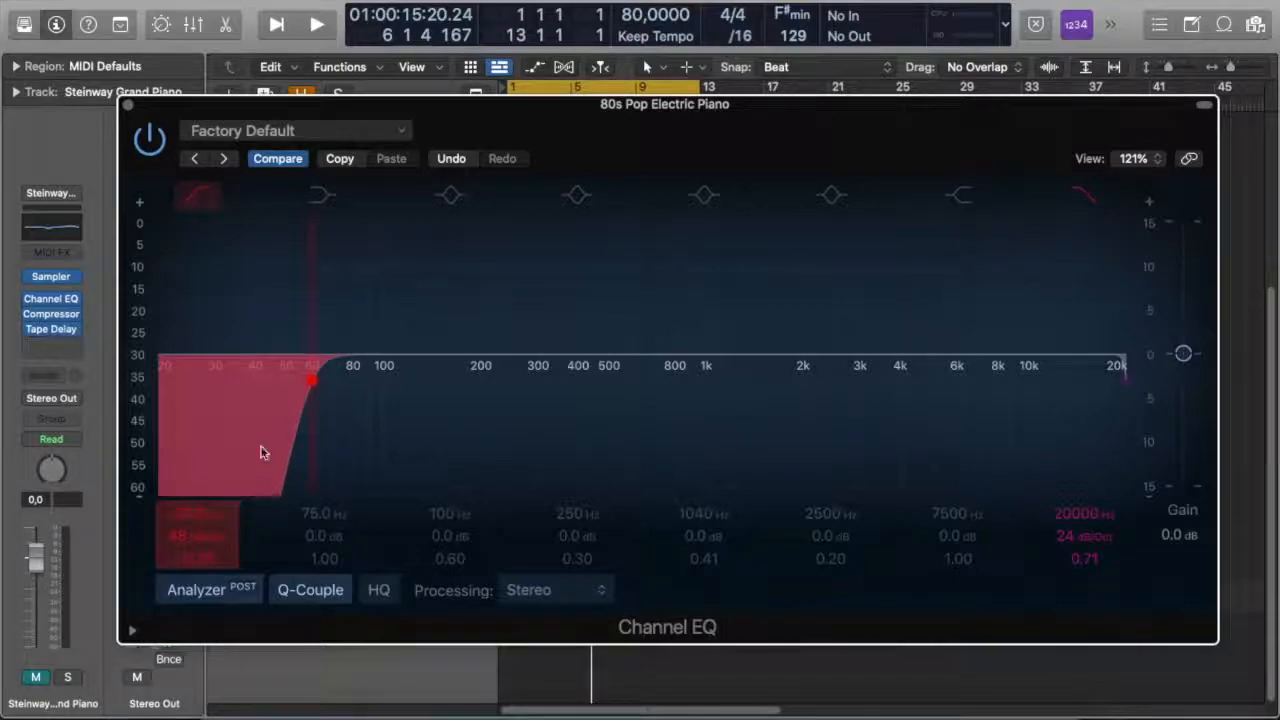
Toggle the low cut filter to compare its effect, leaving it switched off
left_click(193, 200)
left_click(193, 200)
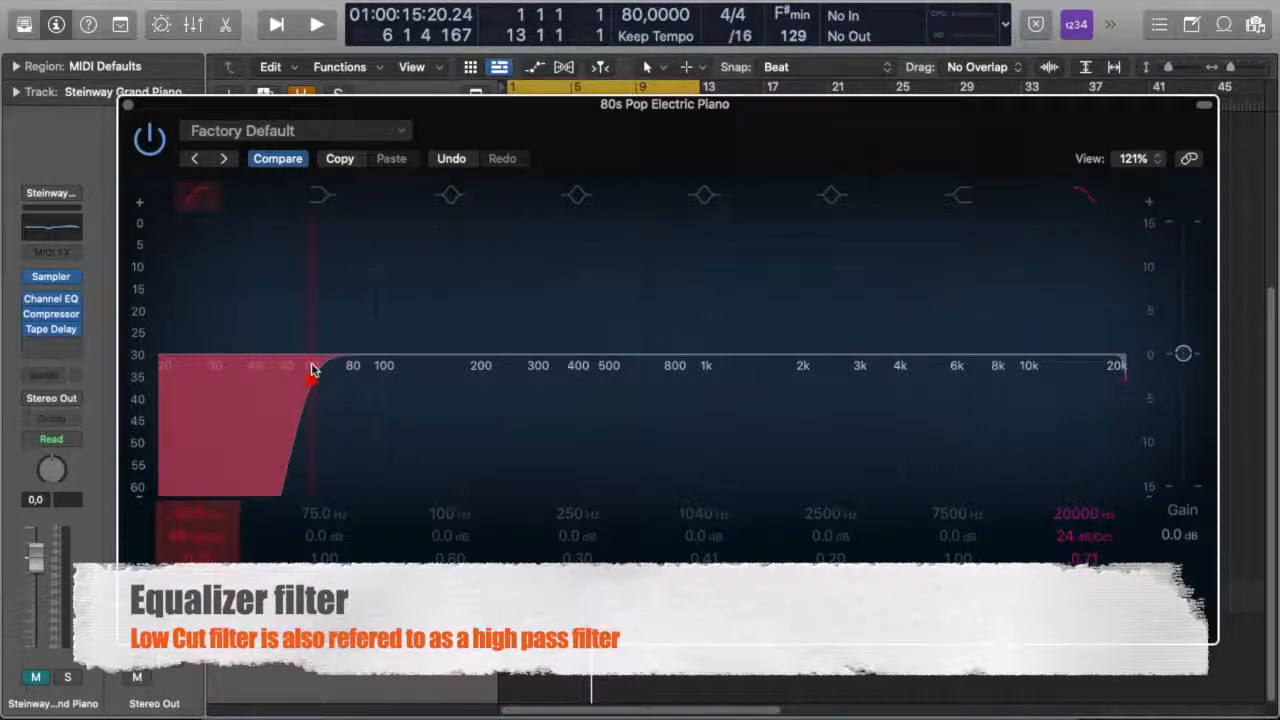
left_click(199, 196)
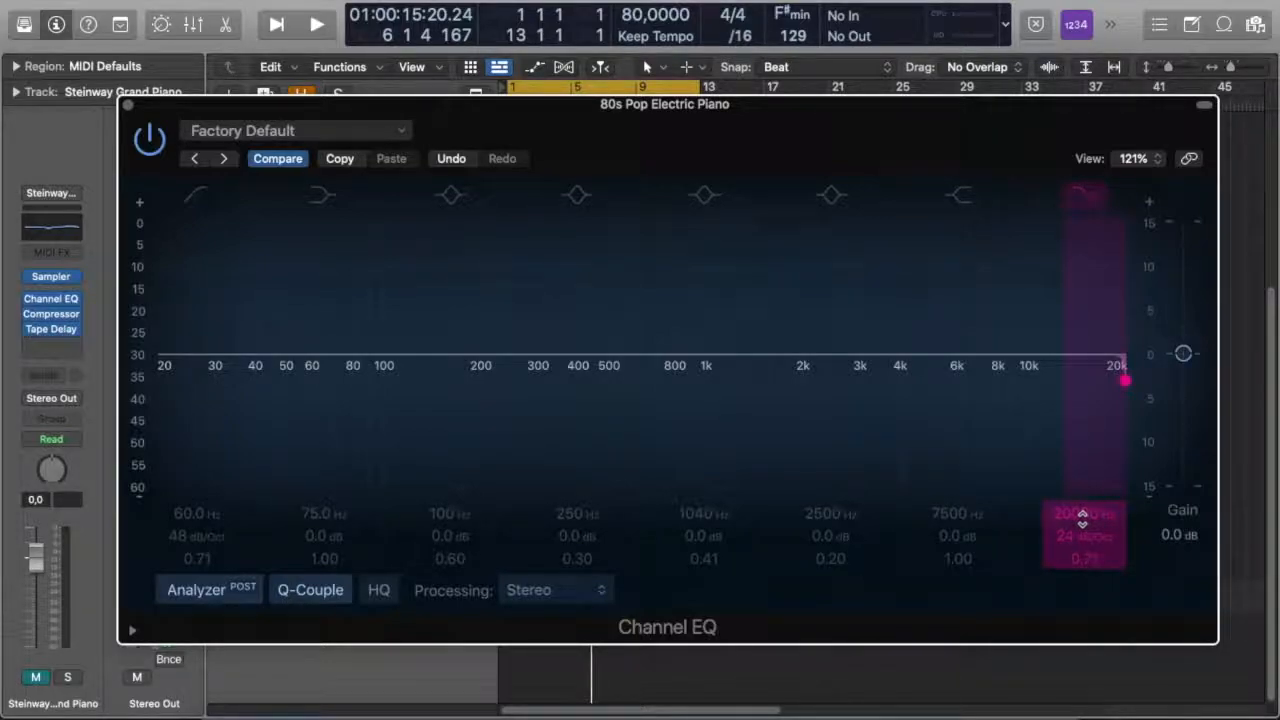
Set the high cut filter's frequency to 15000 Hz and its slope to 48 dB/Oct
double_click(1077, 513)
type("15000")
key("Return")
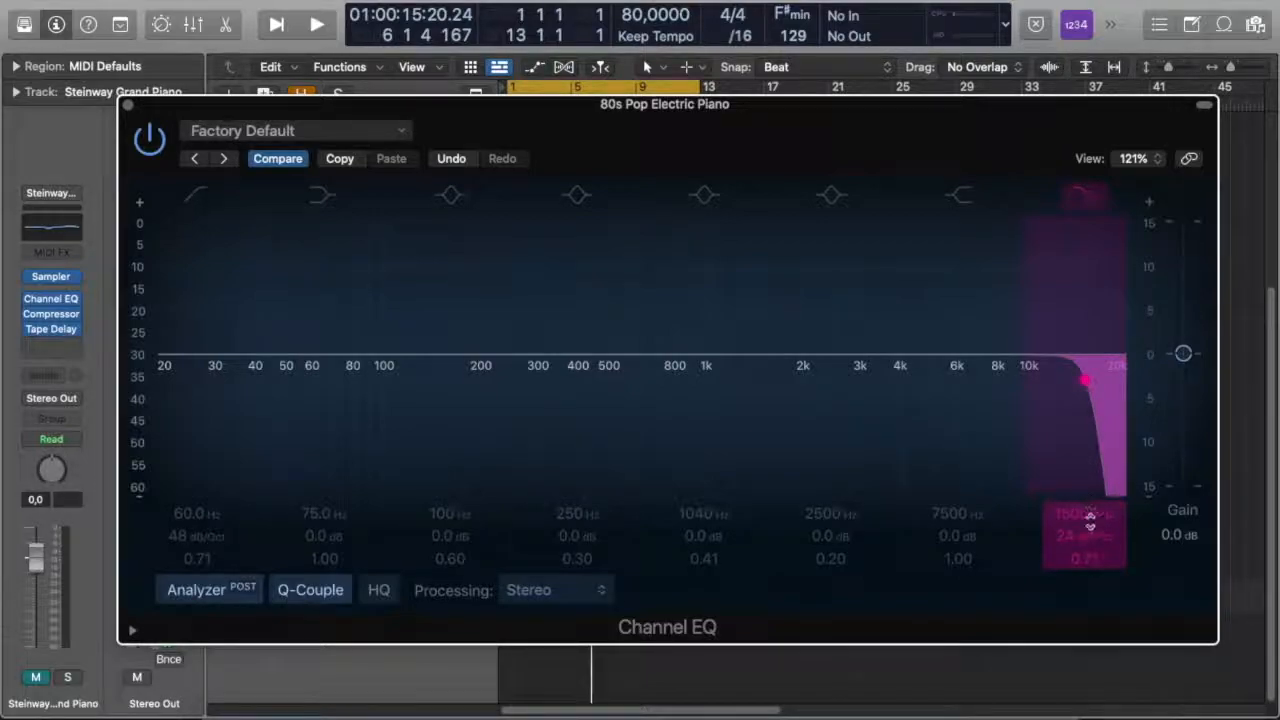
left_click_drag(1116, 543, 1116, 528)
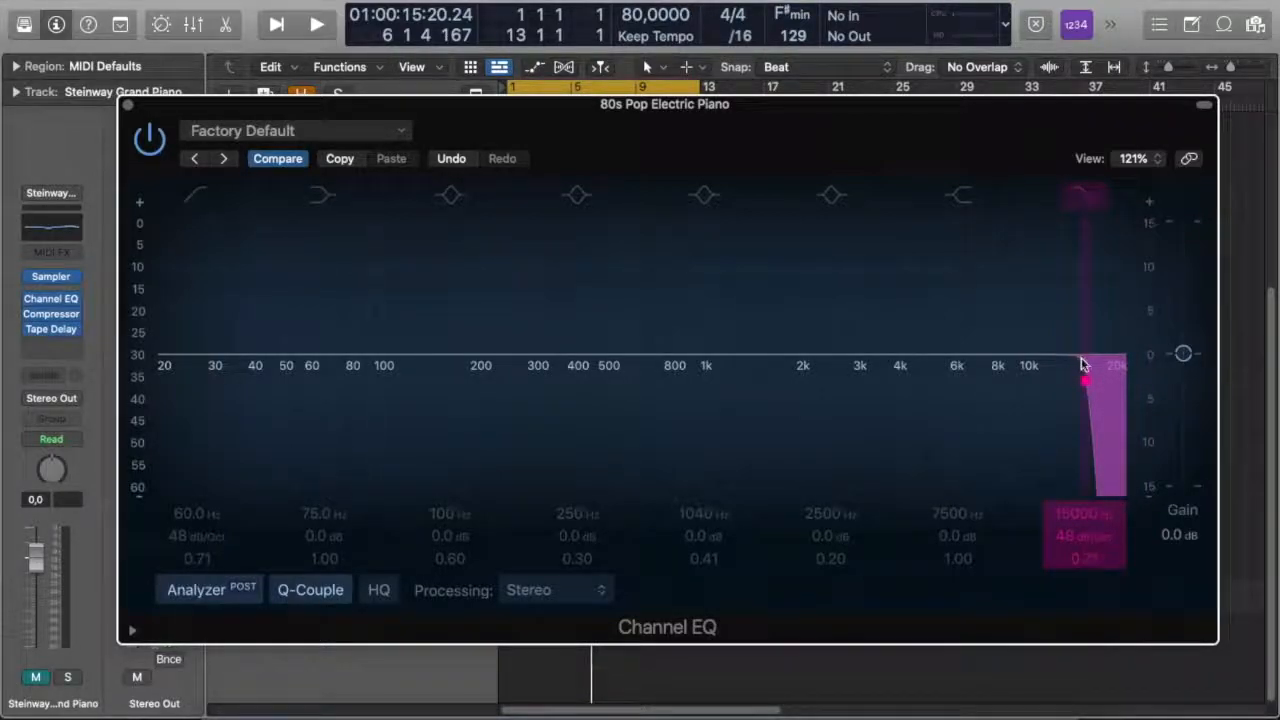
Try a 6 dB/Oct slope on the high cut filter, restore 48 dB/Oct, and switch the filter off
mouse_move(1072, 536)
left_mouse_down()
mouse_move(1074, 560)
mouse_move(1078, 543)
left_mouse_up()
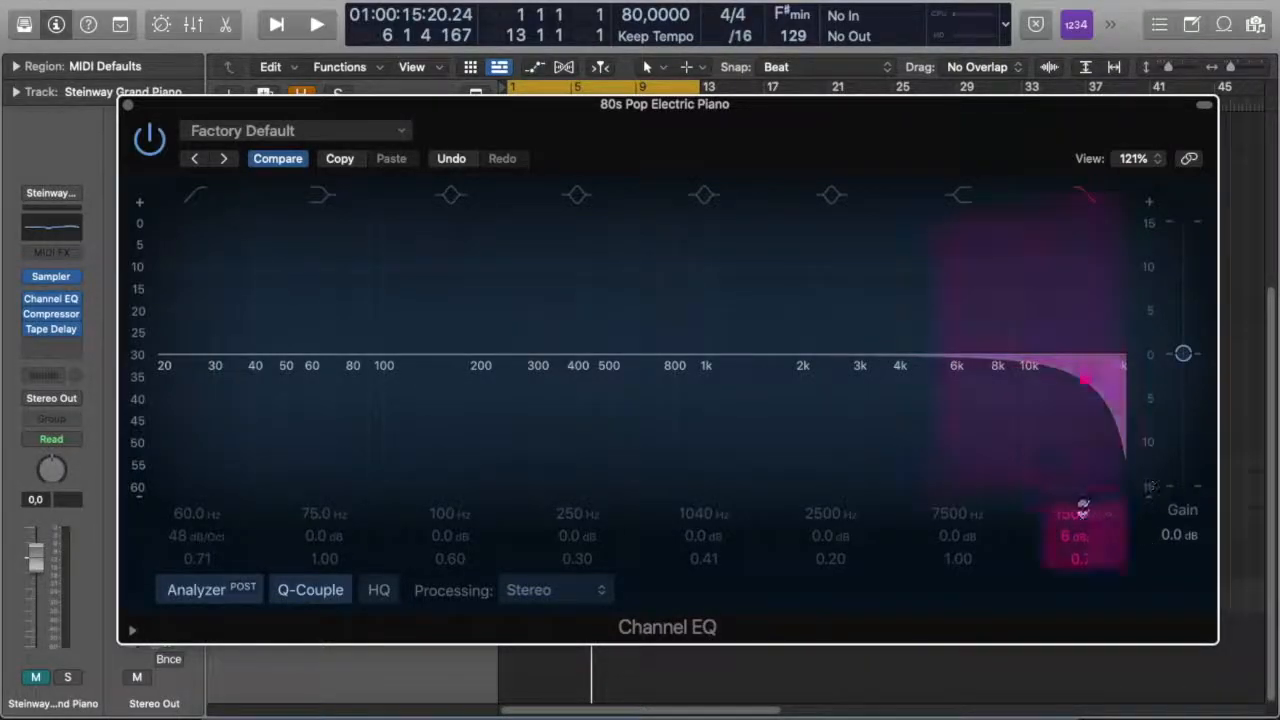
left_click_drag(1072, 548, 1068, 527)
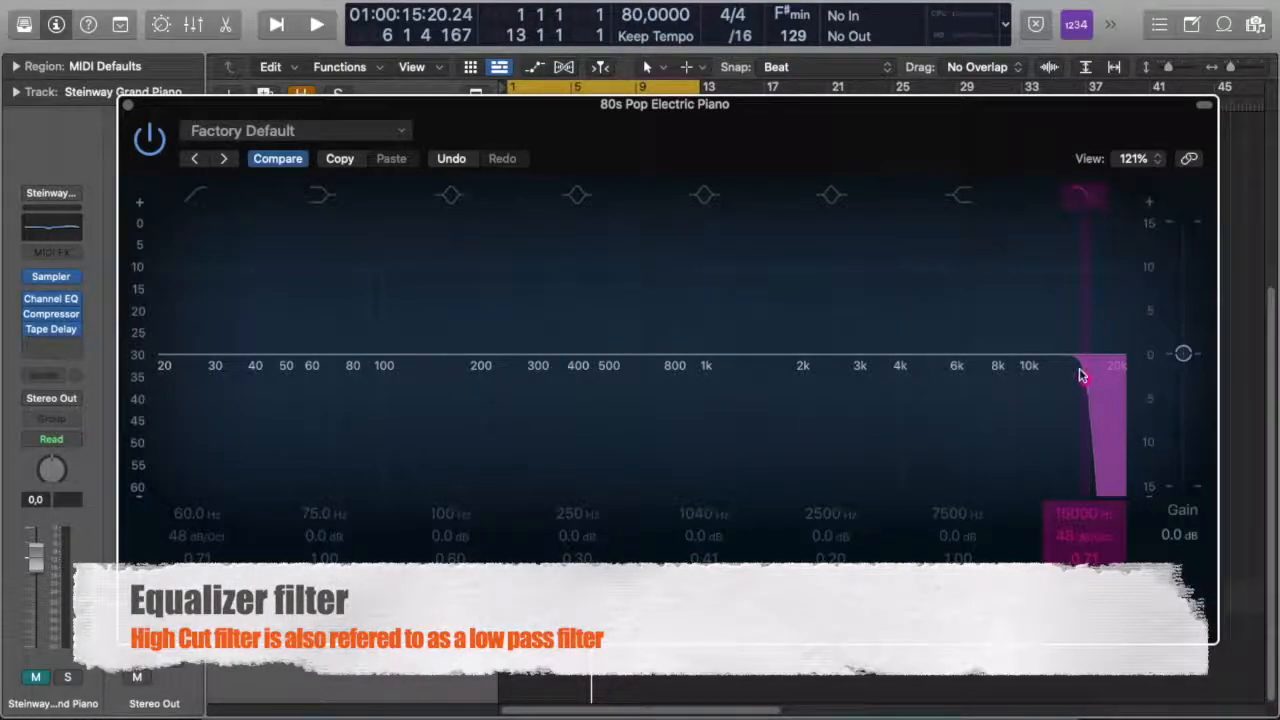
left_click(1087, 199)
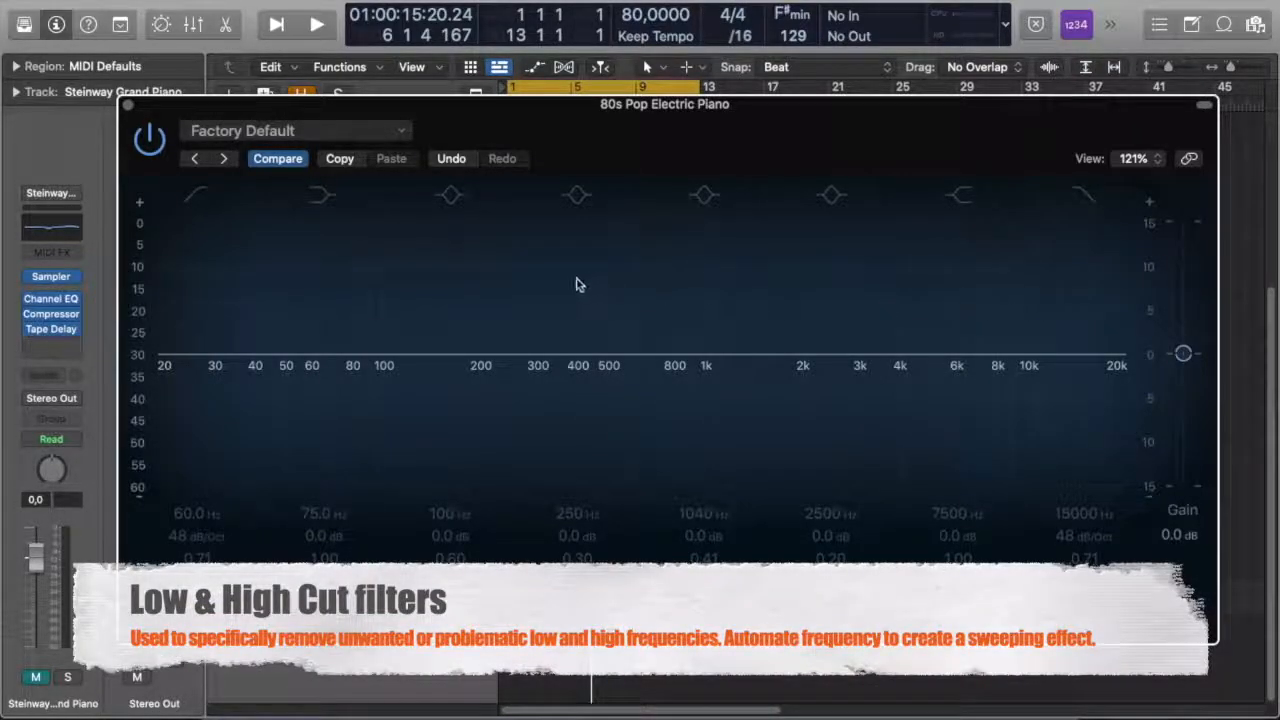
Switch the low cut filter on, move it to about 114 Hz with a Q of 0.16, and switch it off
left_click(197, 210)
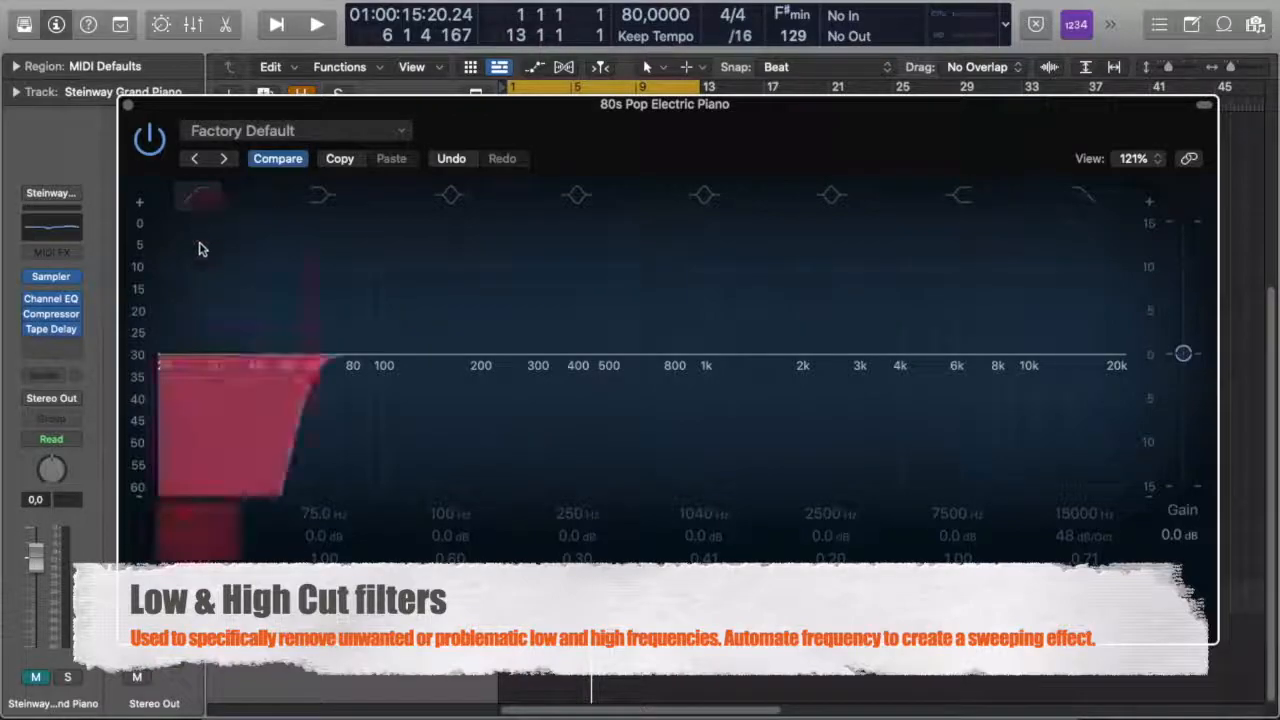
left_click_drag(320, 388, 403, 443)
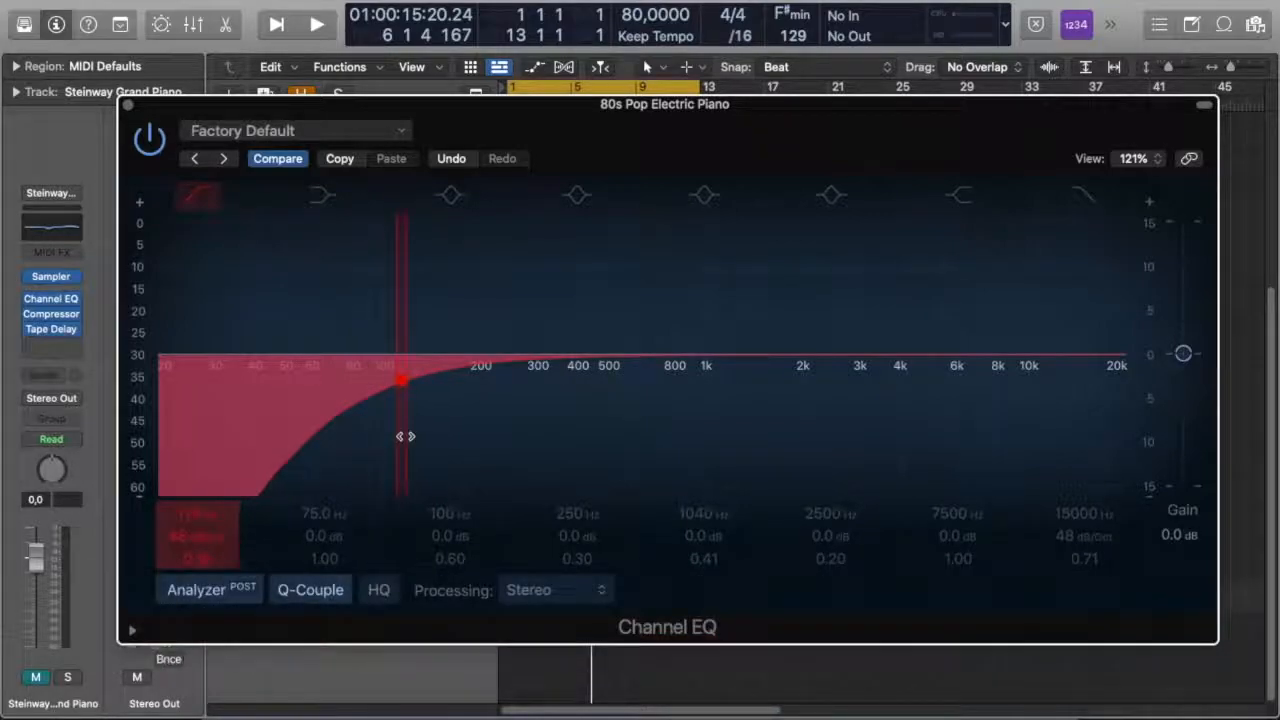
left_click(192, 198)
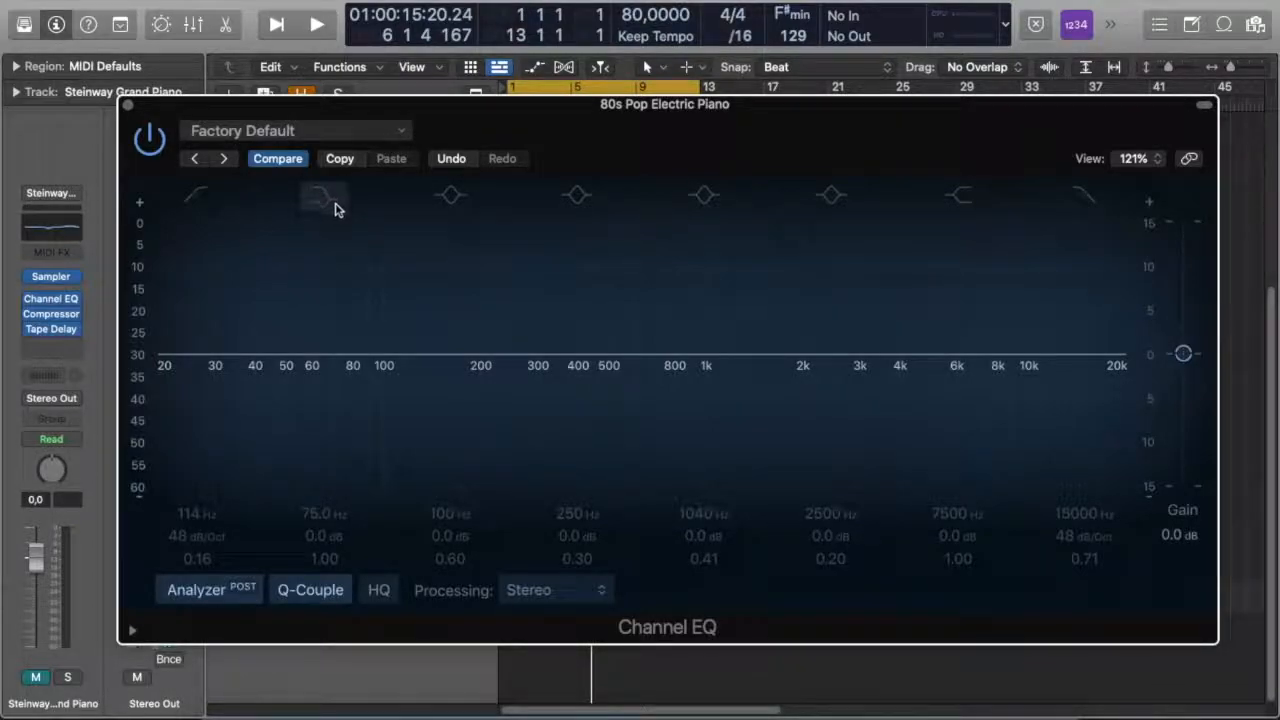
Enable the low shelf, try a boost of about 1.4 dB at 74.5 Hz, lower it to -0.2 dB, and switch the band off
left_click(334, 204)
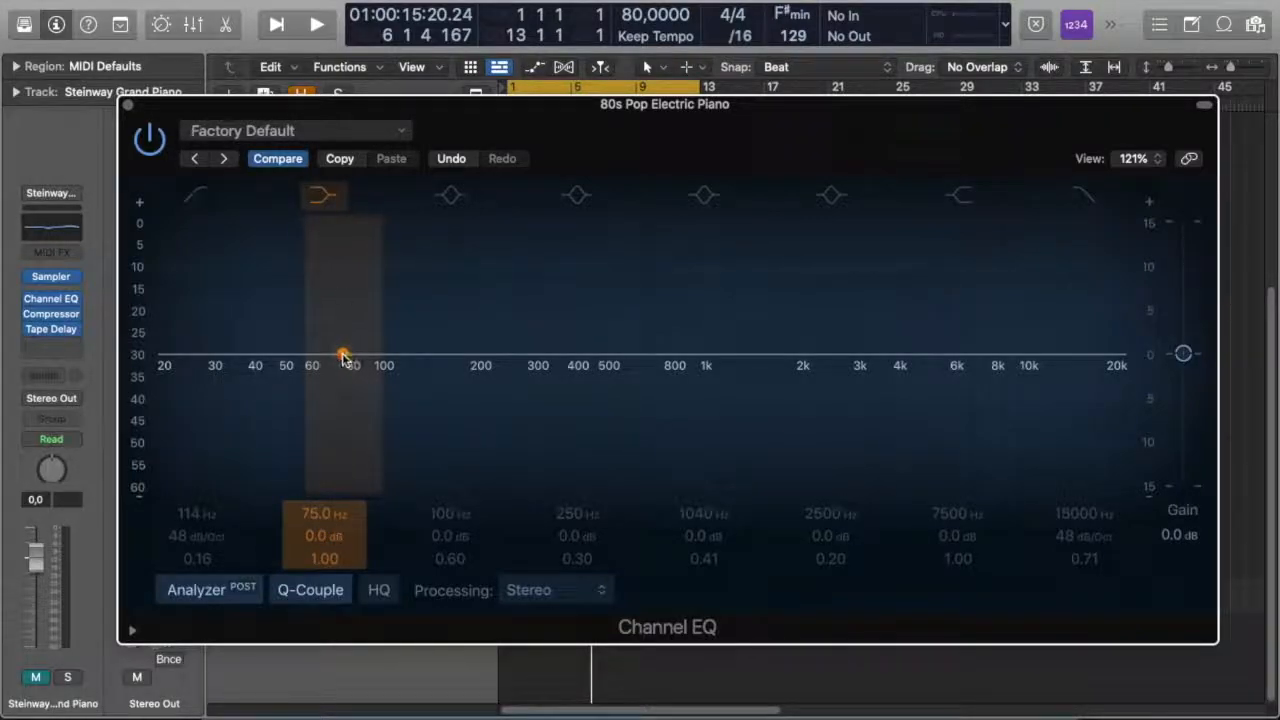
left_click_drag(343, 355, 341, 348)
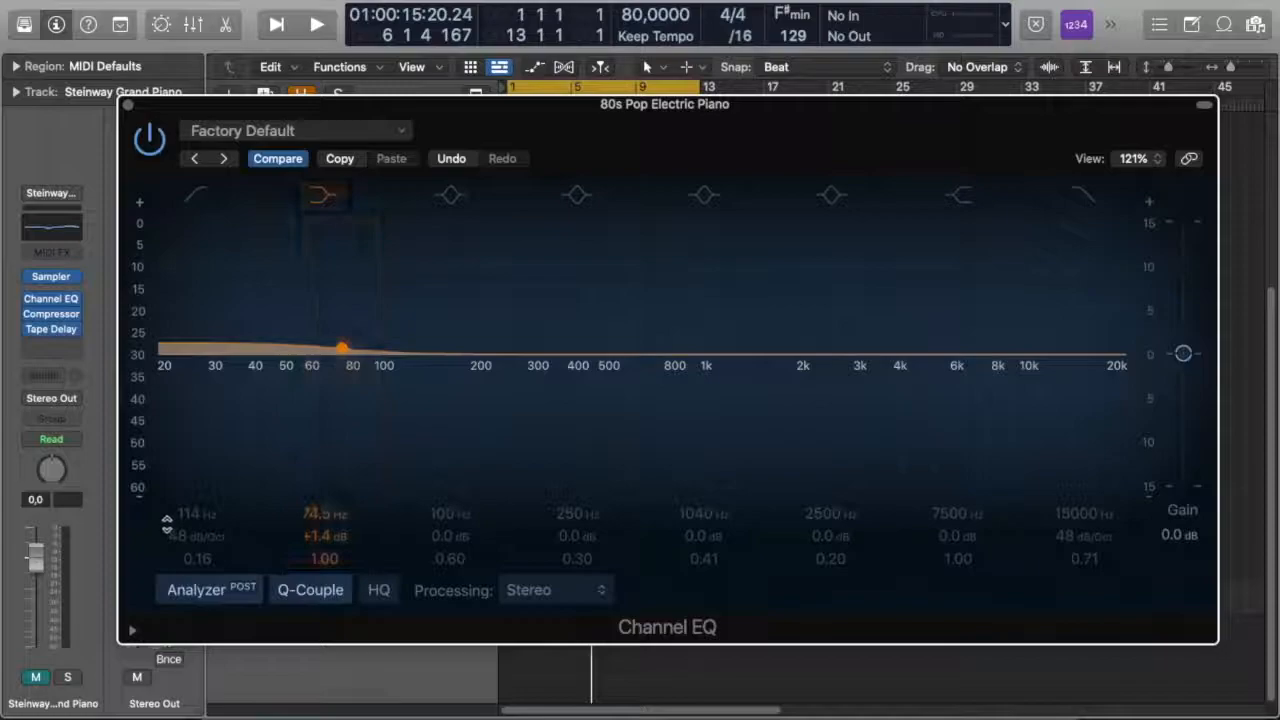
mouse_move(341, 351)
left_mouse_down()
mouse_move(348, 386)
mouse_move(343, 372)
left_mouse_up()
left_click(321, 195)
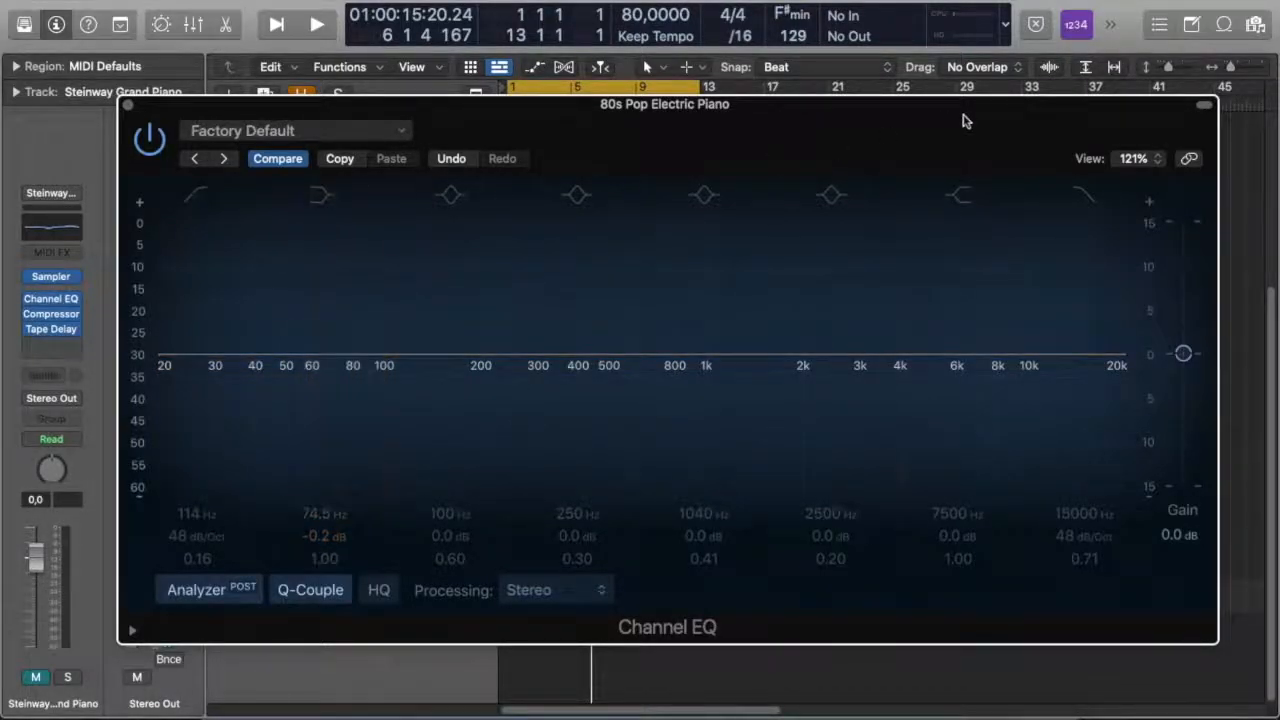
Enable the high shelf, try a slight boost of about 1.2 dB, and lower it to -1.9 dB at 7500 Hz
left_click(968, 198)
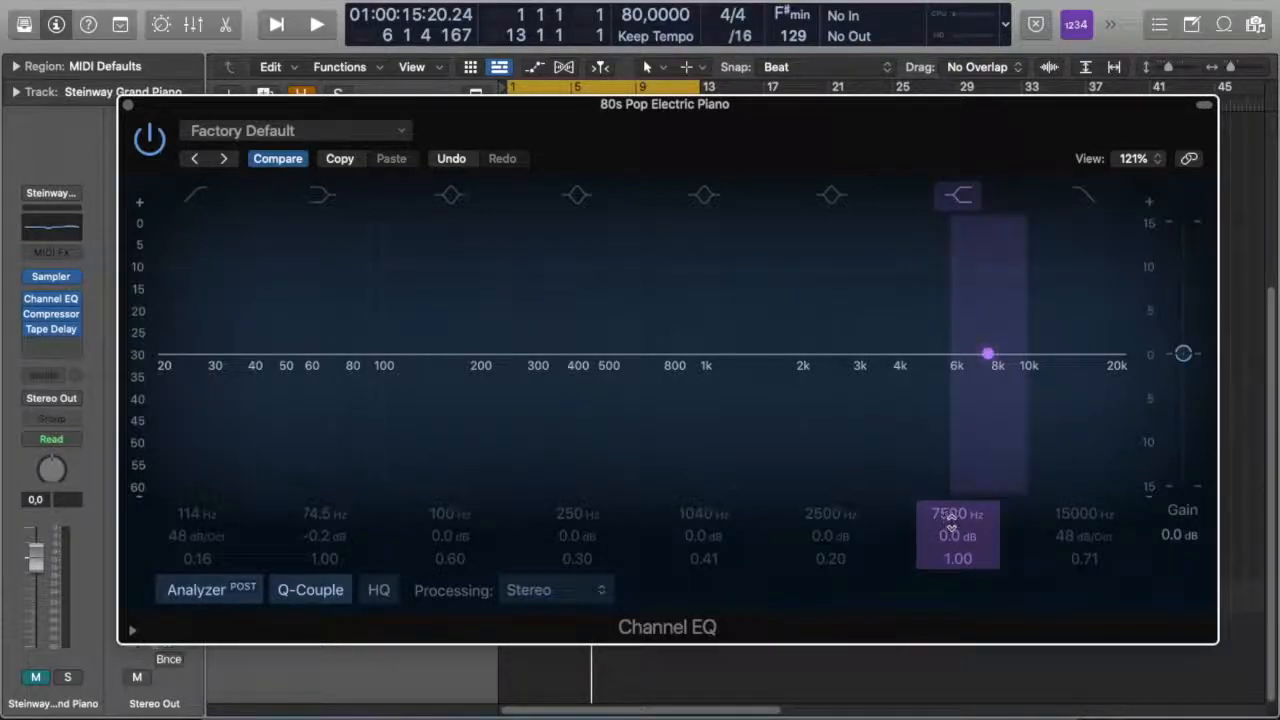
left_click_drag(988, 356, 988, 347)
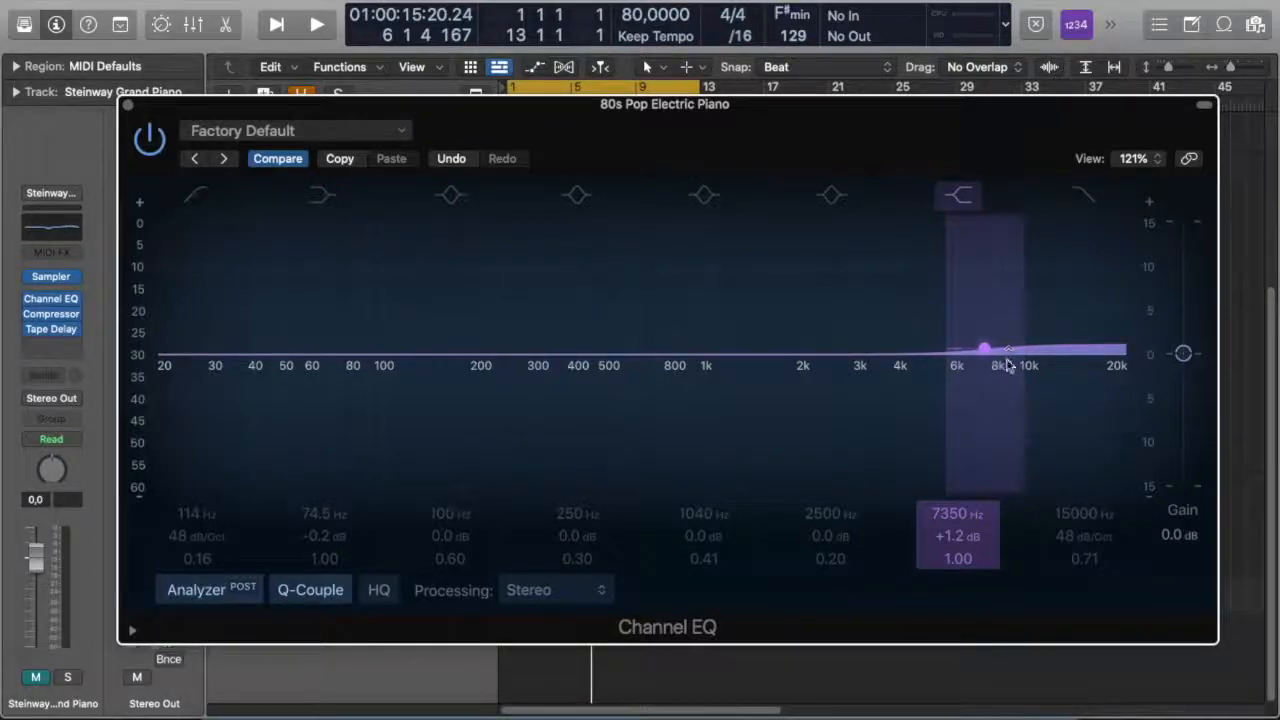
left_click_drag(984, 352, 988, 393)
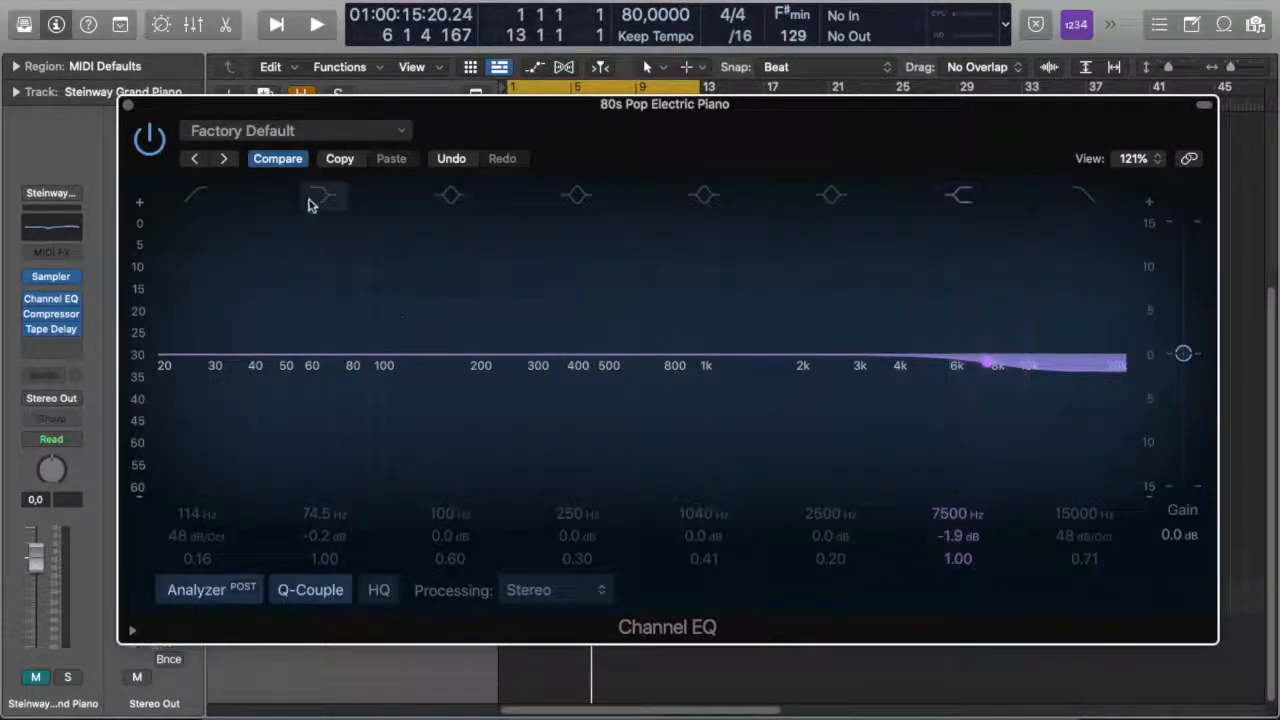
Briefly toggle the low cut, high cut and low shelf bands for comparison, and switch off the high shelf
left_click(198, 201)
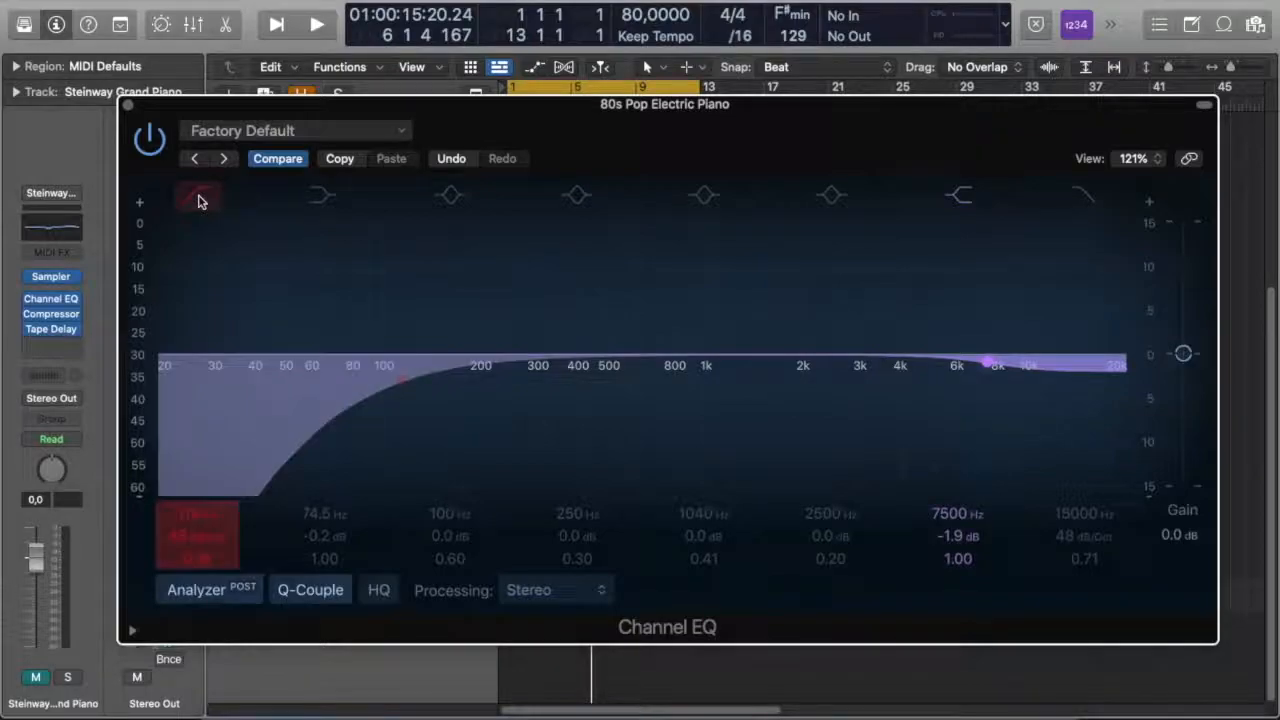
left_click(1082, 199)
left_click(1083, 200)
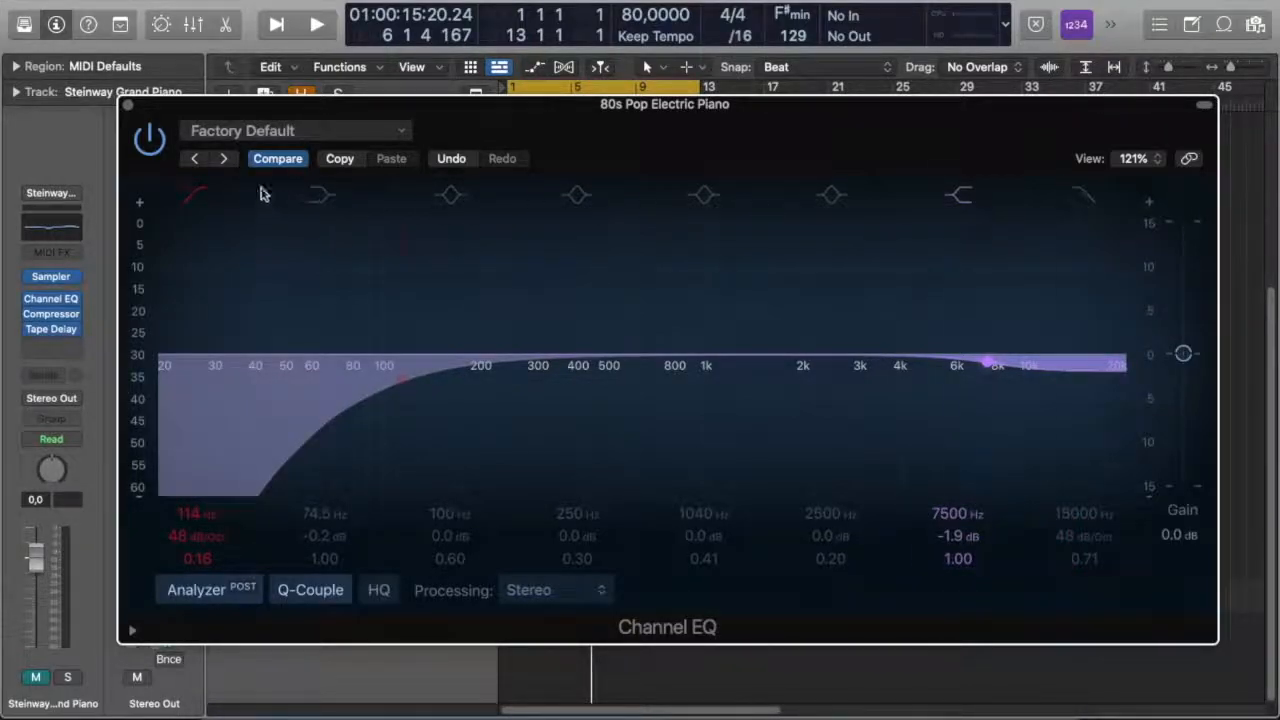
left_click(195, 197)
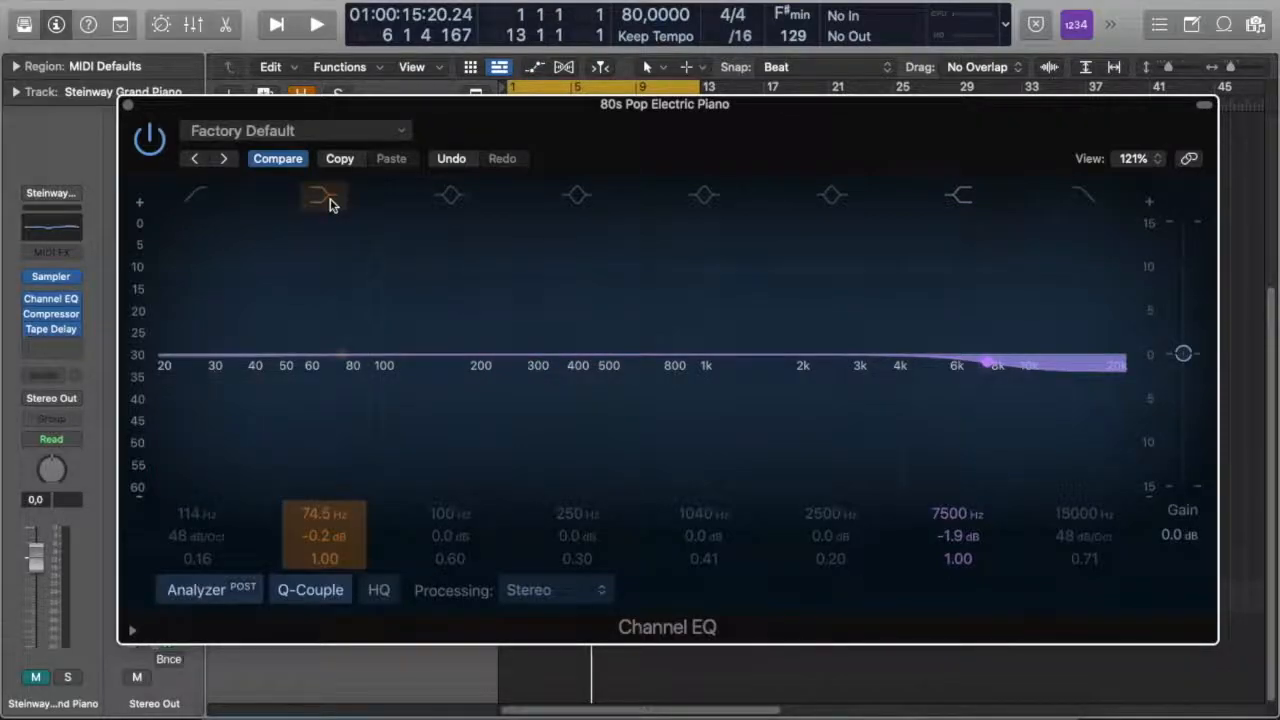
left_click(334, 202)
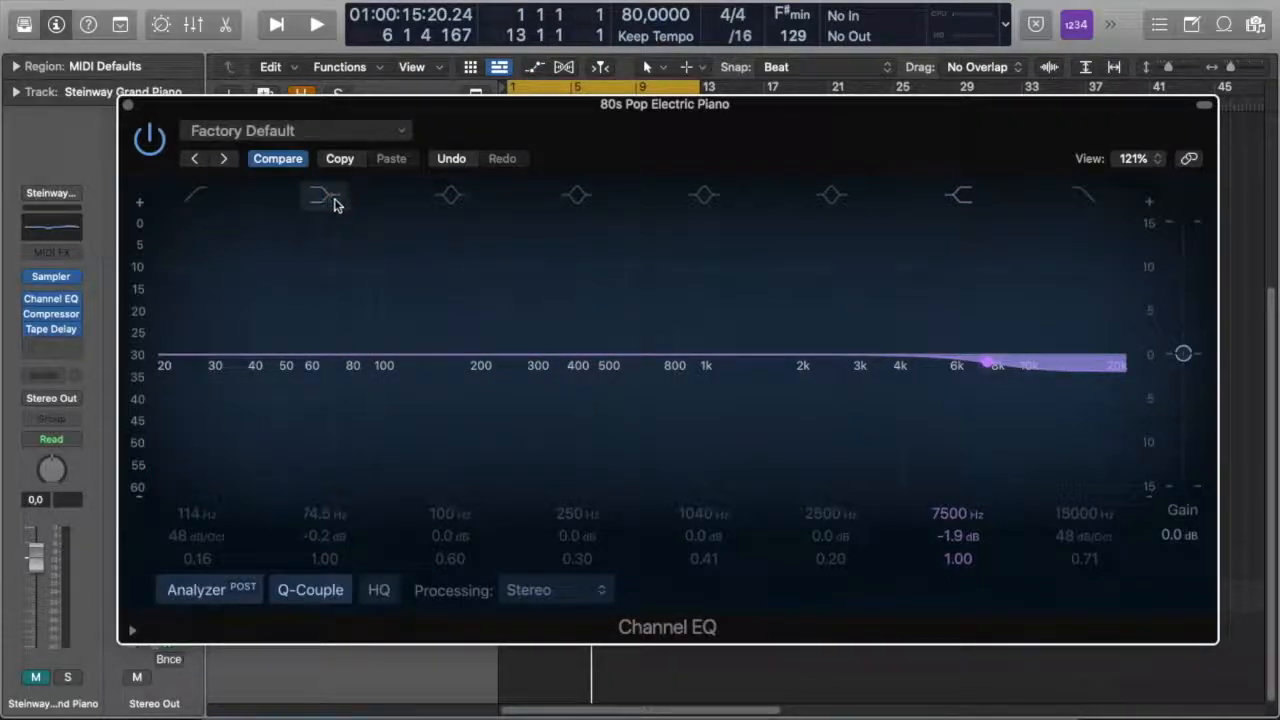
left_click(961, 198)
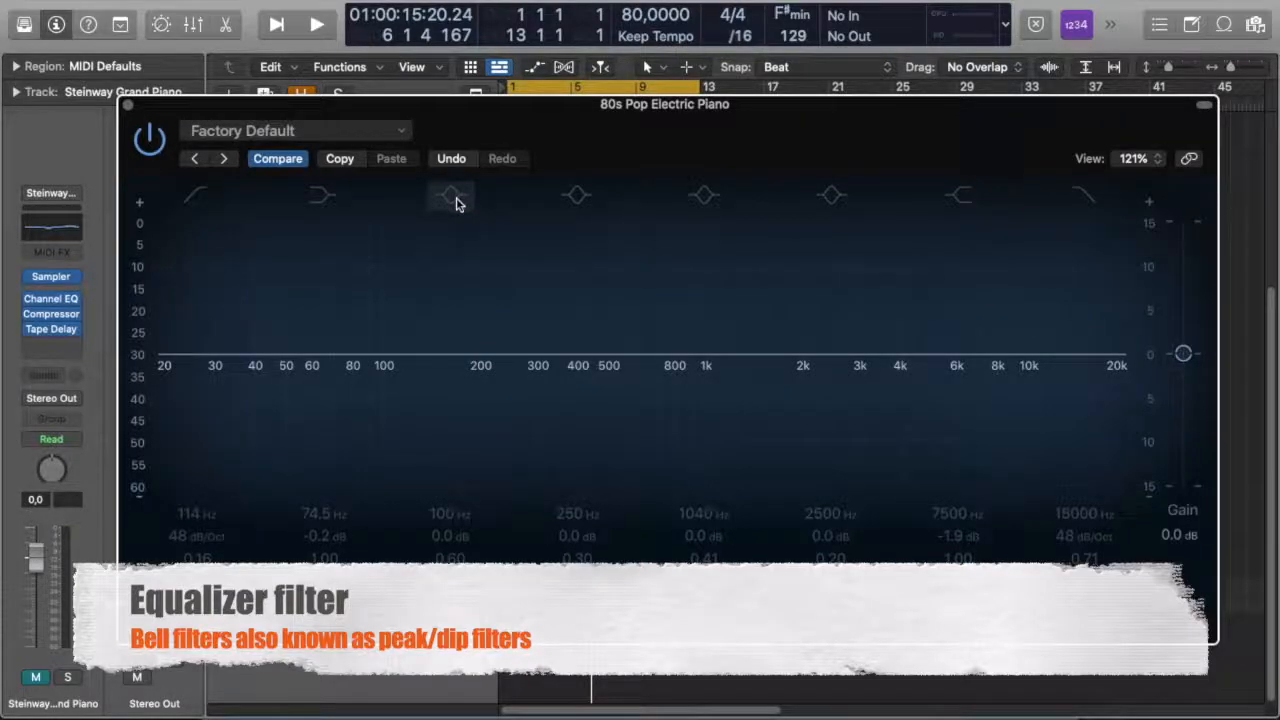
Enable the 100 Hz bell band and raise its gain to about +4.6 dB
left_click(455, 197)
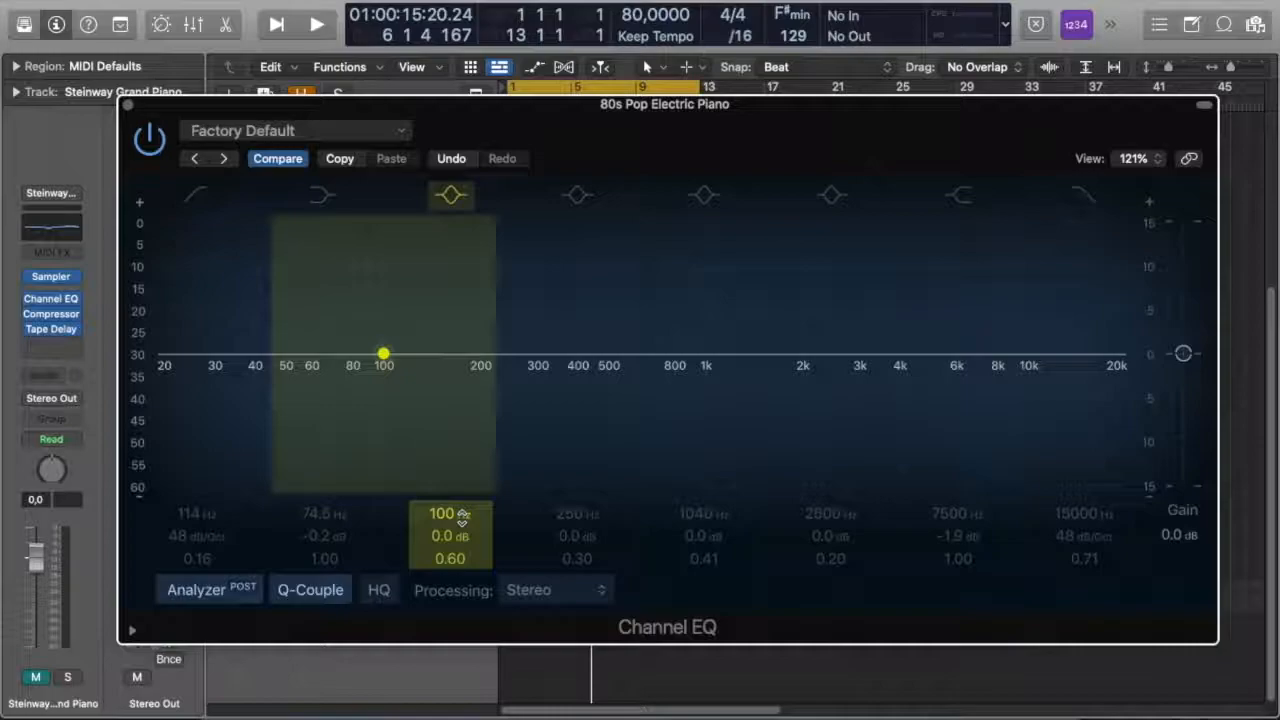
mouse_move(441, 535)
left_mouse_down()
mouse_move(441, 505)
mouse_move(441, 535)
left_mouse_up()
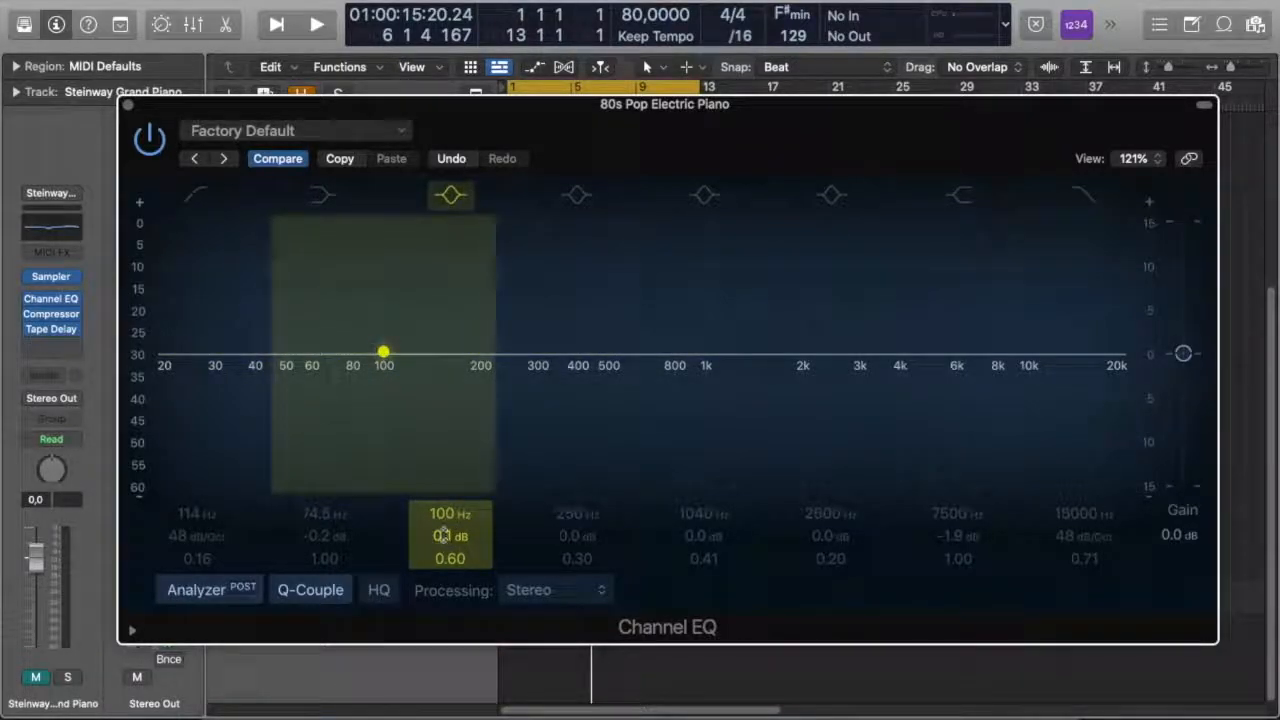
left_click_drag(447, 536, 447, 504)
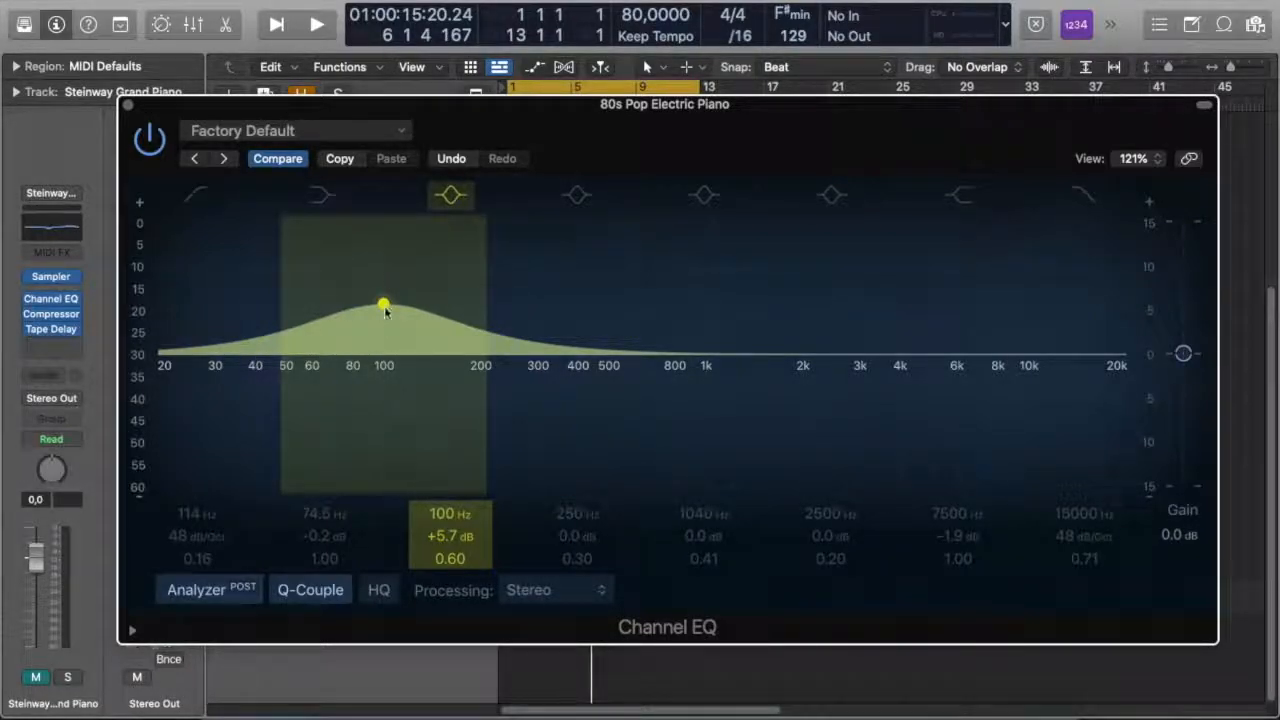
mouse_move(384, 306)
left_mouse_down()
mouse_move(390, 430)
mouse_move(385, 305)
left_mouse_up()
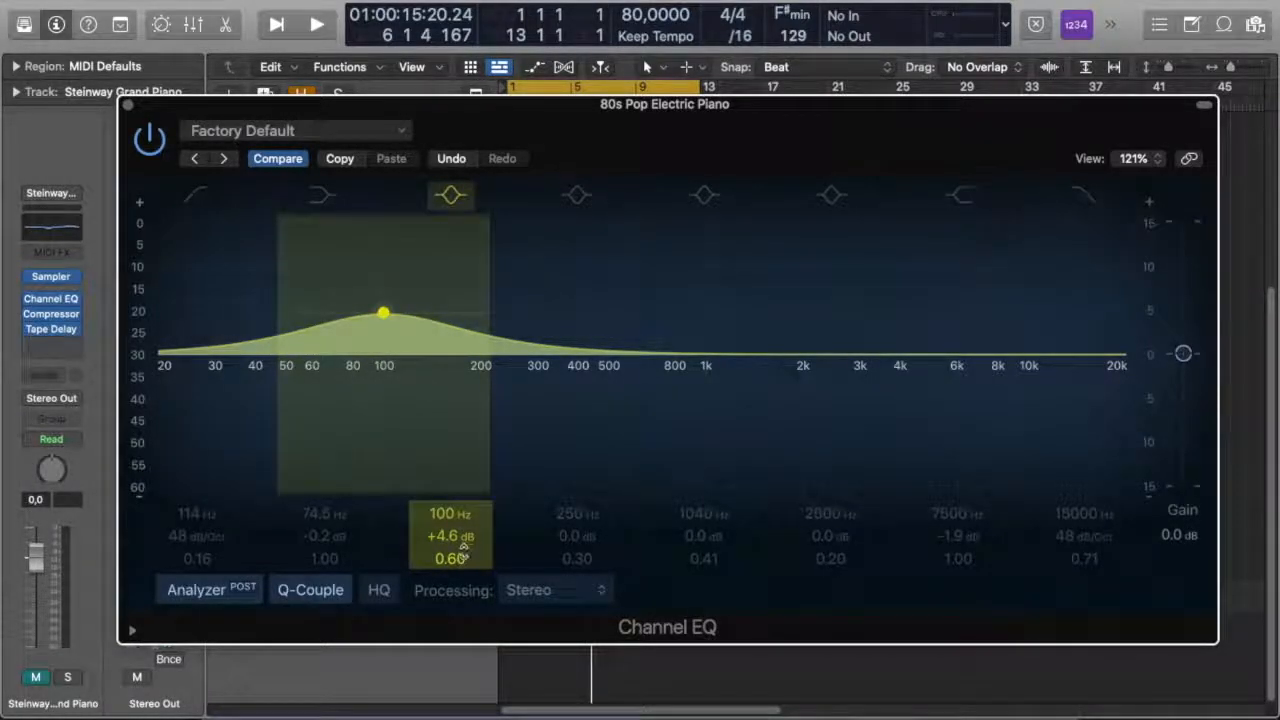
Narrow the 100 Hz bell band into a notch shape by raising its Q to 85
scroll(460, 566, "up", 10)
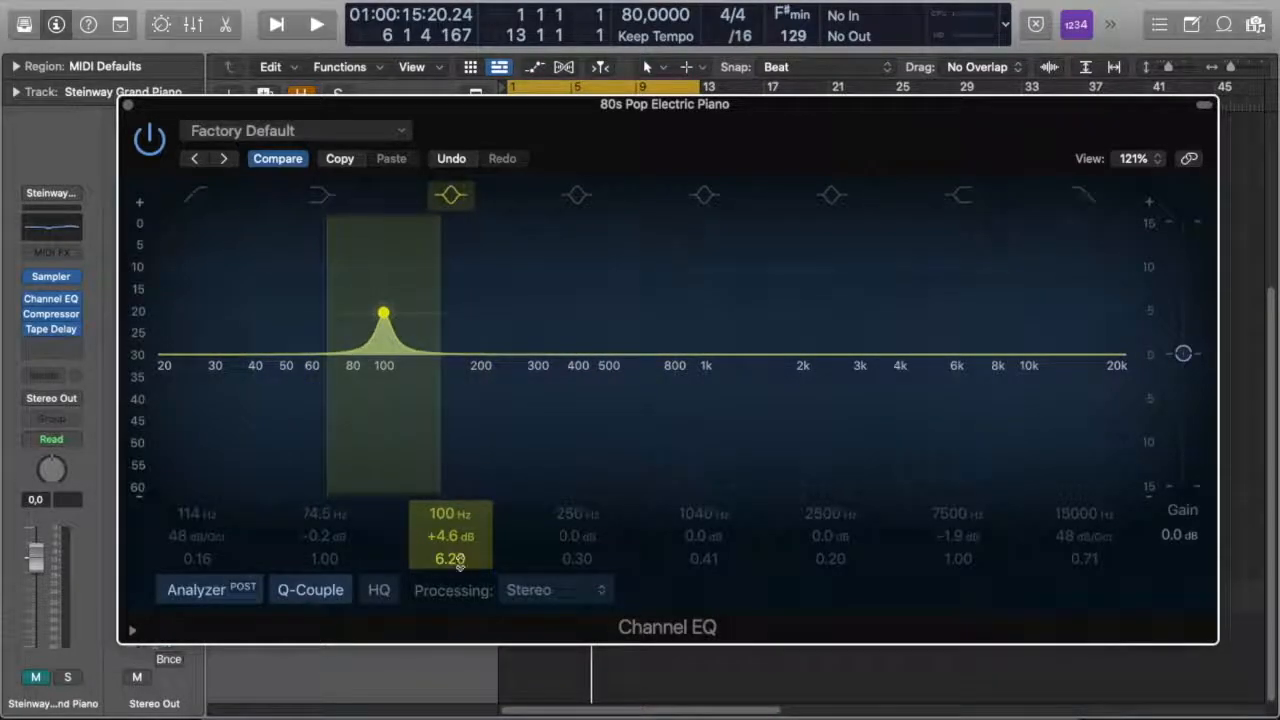
left_click_drag(454, 558, 454, 511)
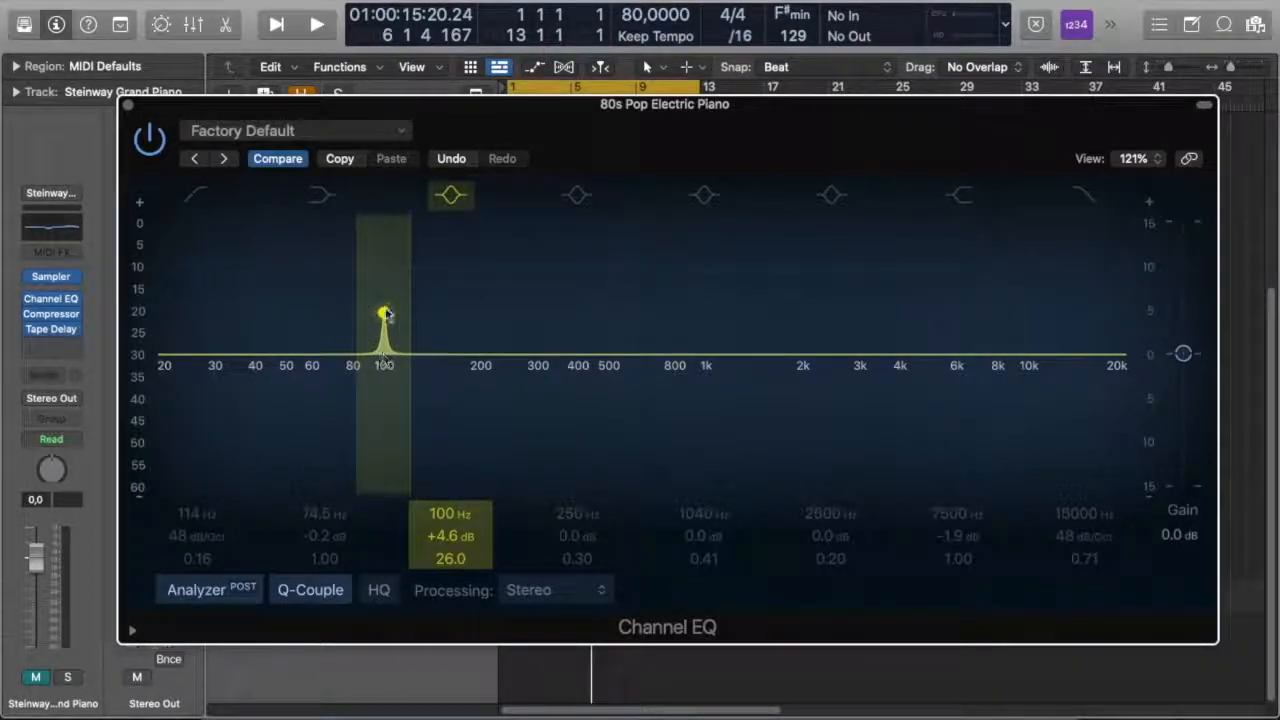
left_click_drag(461, 559, 461, 528)
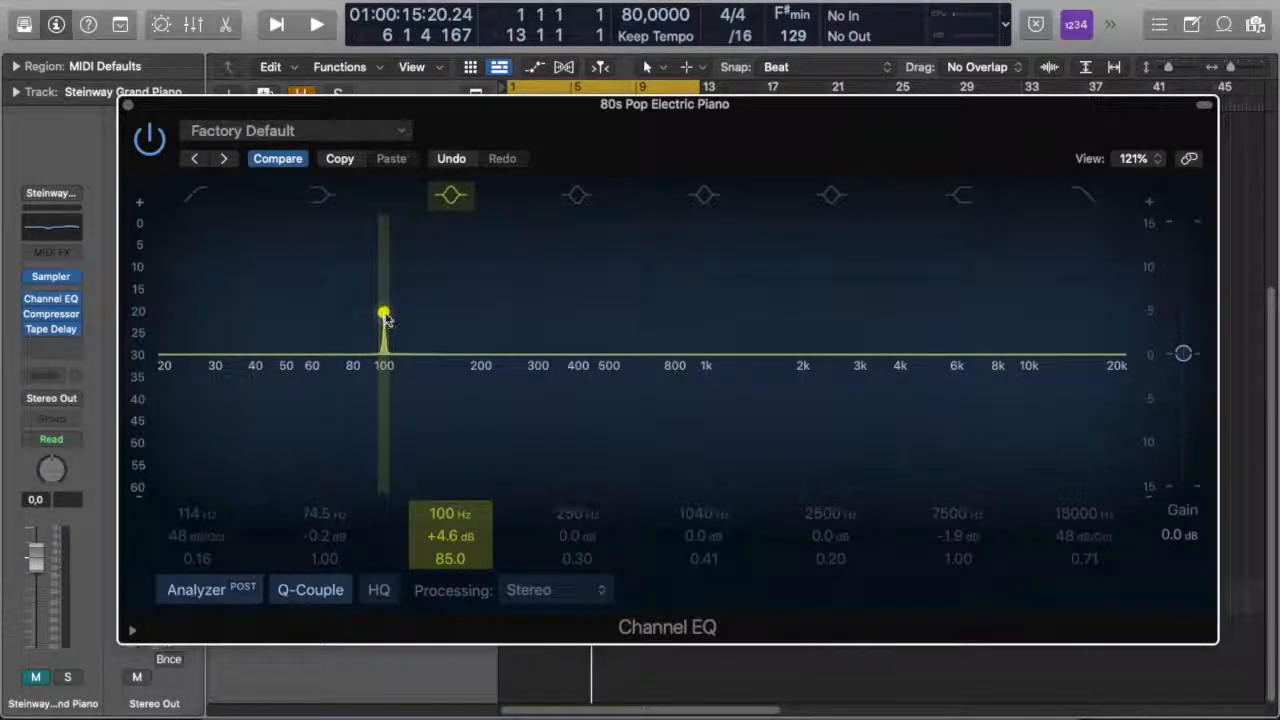
Raise the narrow bell peak to +7.7 dB at 99 Hz and widen the band to a Q of 0.79
left_click_drag(383, 314, 381, 287)
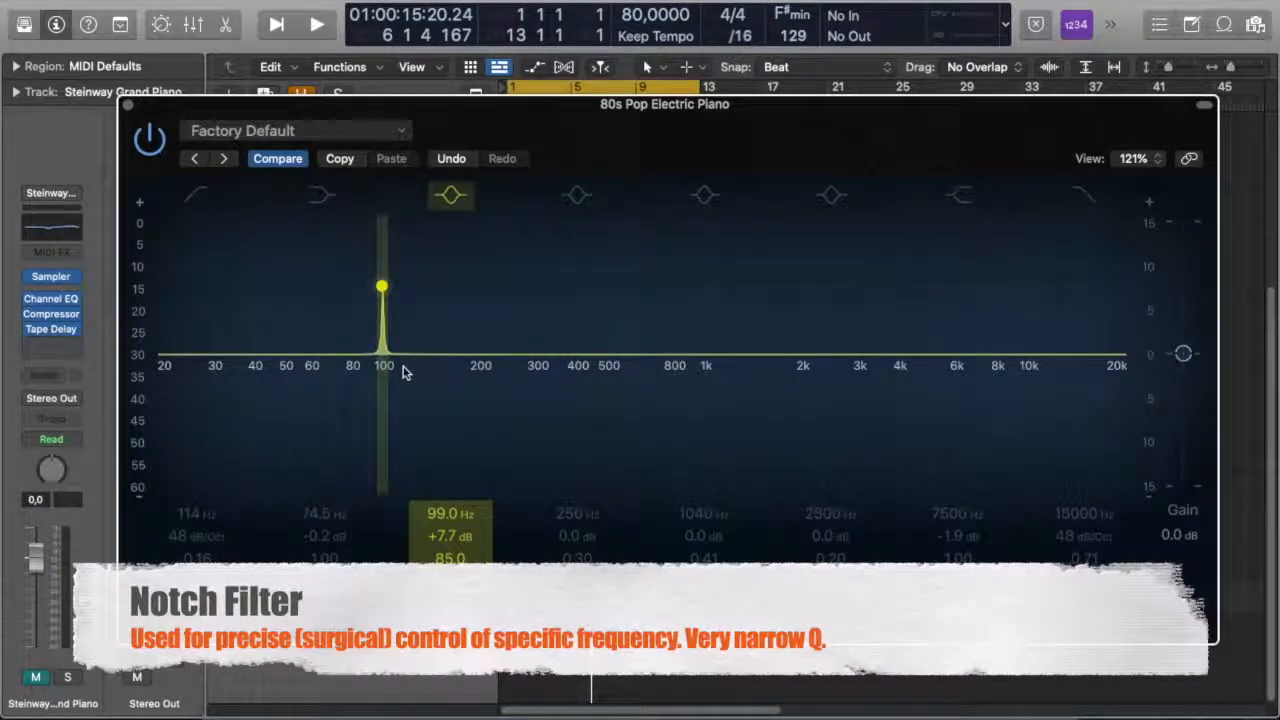
left_click_drag(466, 558, 467, 558)
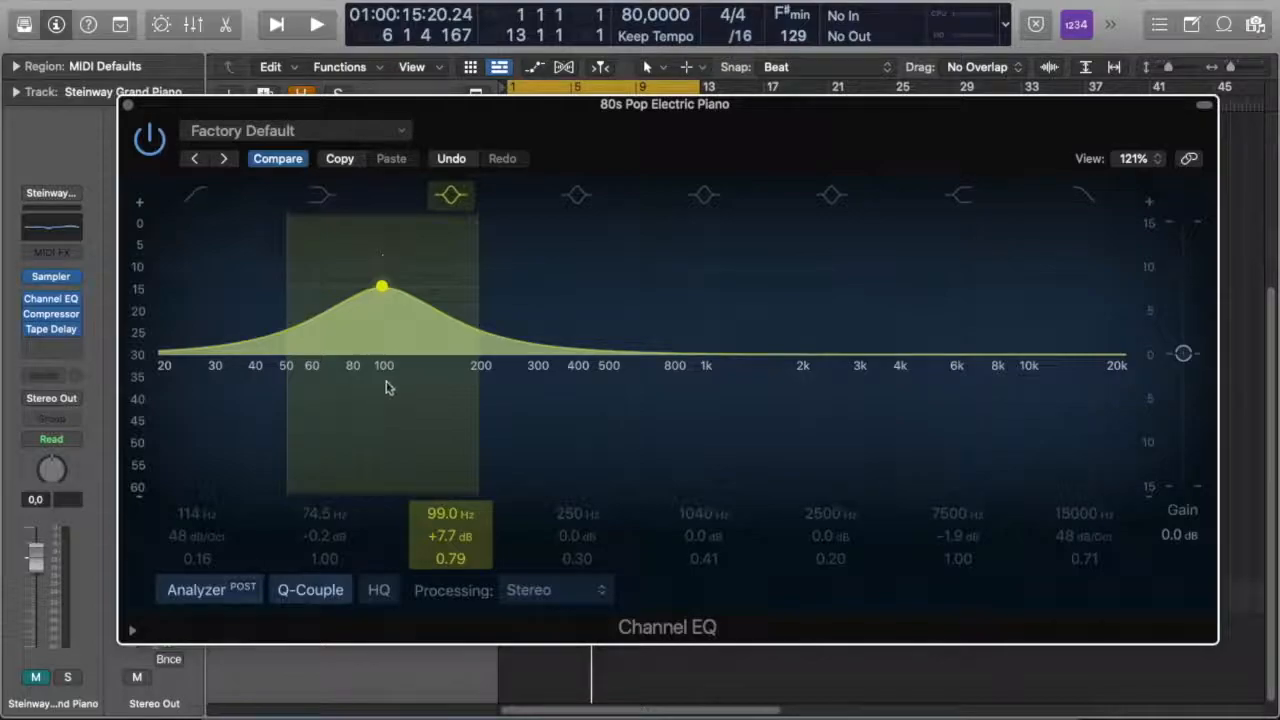
Narrow the boosted bell band to a Q of 13.0 and sweep its peak from 87 Hz up through the midrange
left_click_drag(450, 558, 451, 557)
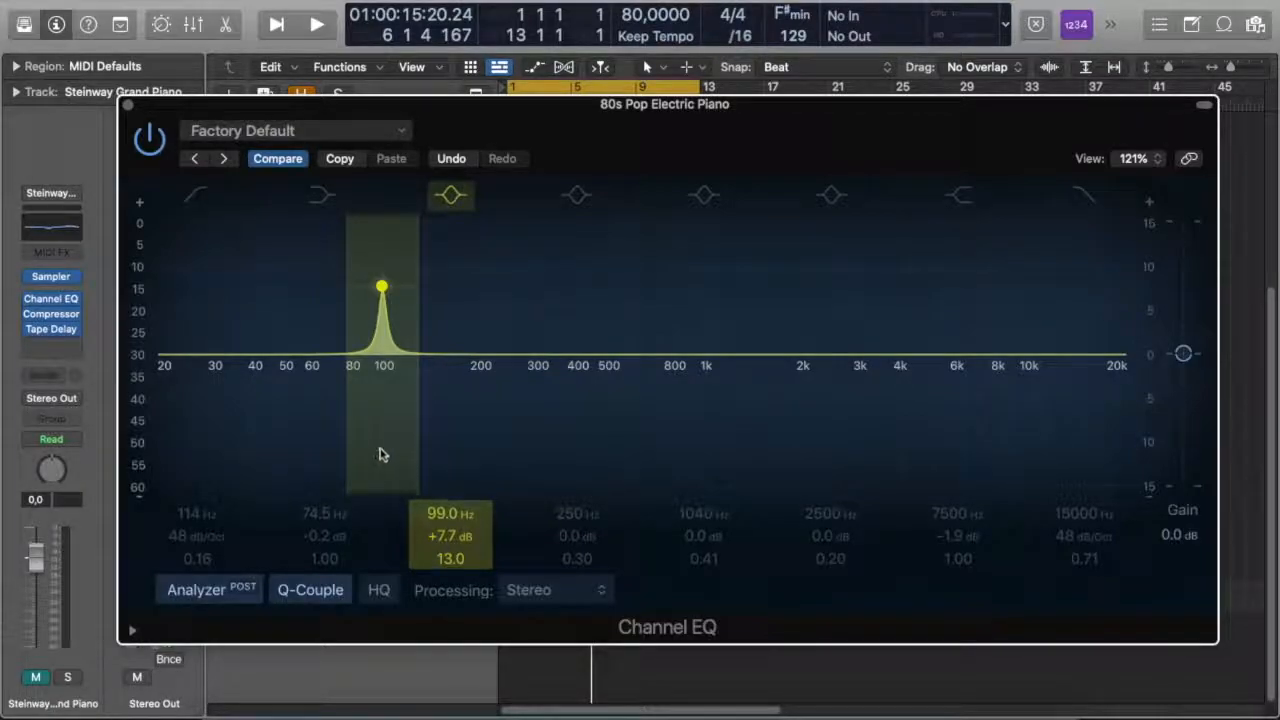
mouse_move(381, 290)
left_mouse_down()
mouse_move(745, 303)
mouse_move(380, 289)
mouse_move(351, 280)
mouse_move(363, 272)
left_mouse_up()
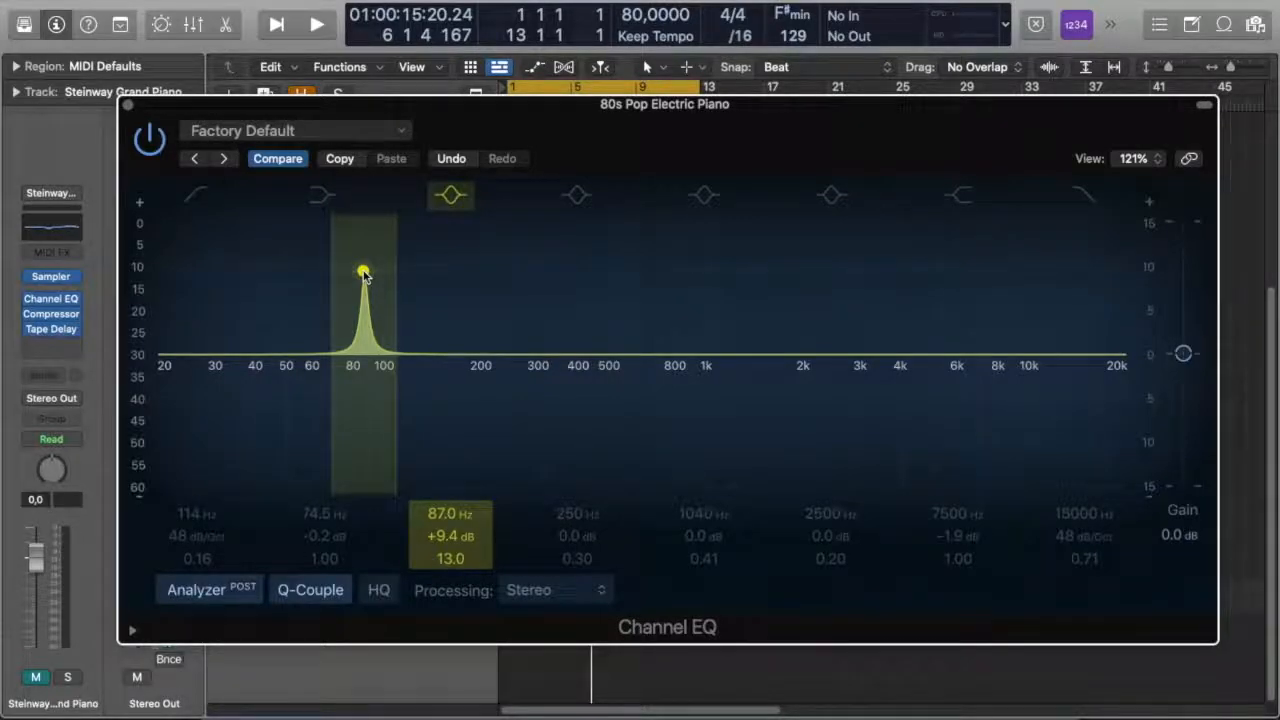
left_click_drag(363, 274, 700, 269)
Turn the narrow bell into a -4.0 dB cut at 815 Hz, and move it to 128 Hz with a +5.8 dB boost
left_click_drag(700, 268, 676, 423)
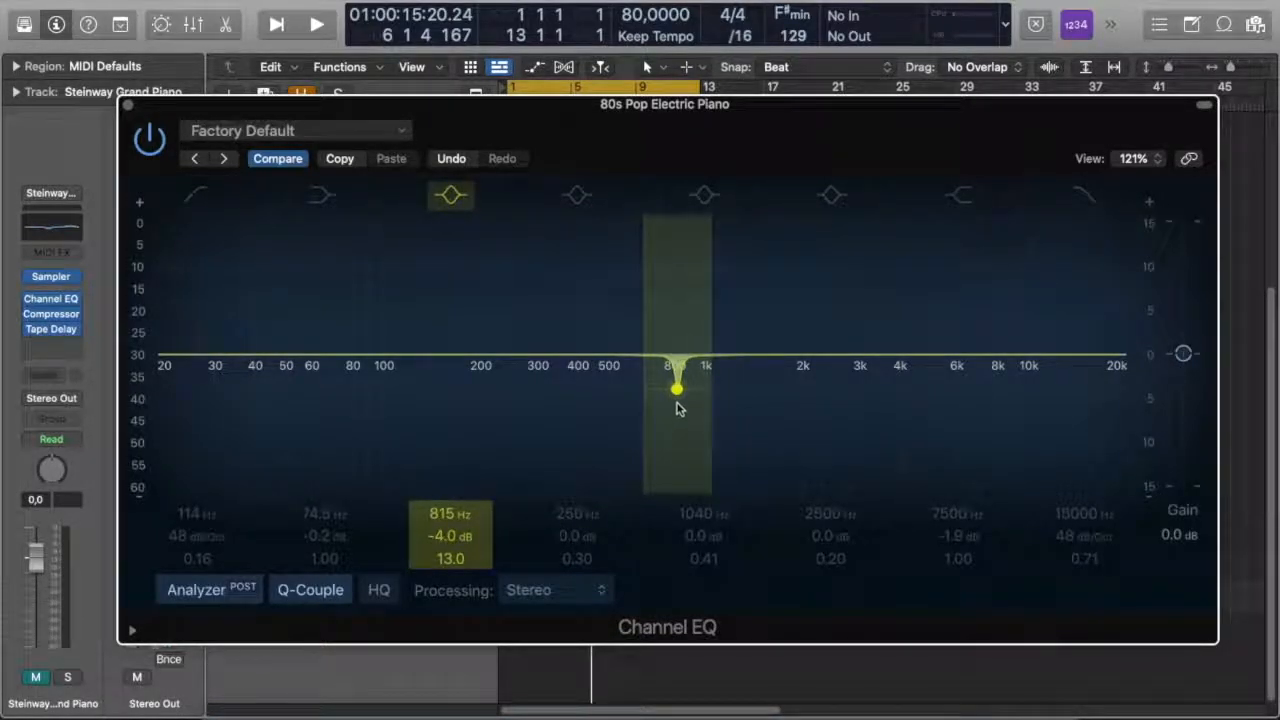
left_click_drag(680, 394, 421, 356)
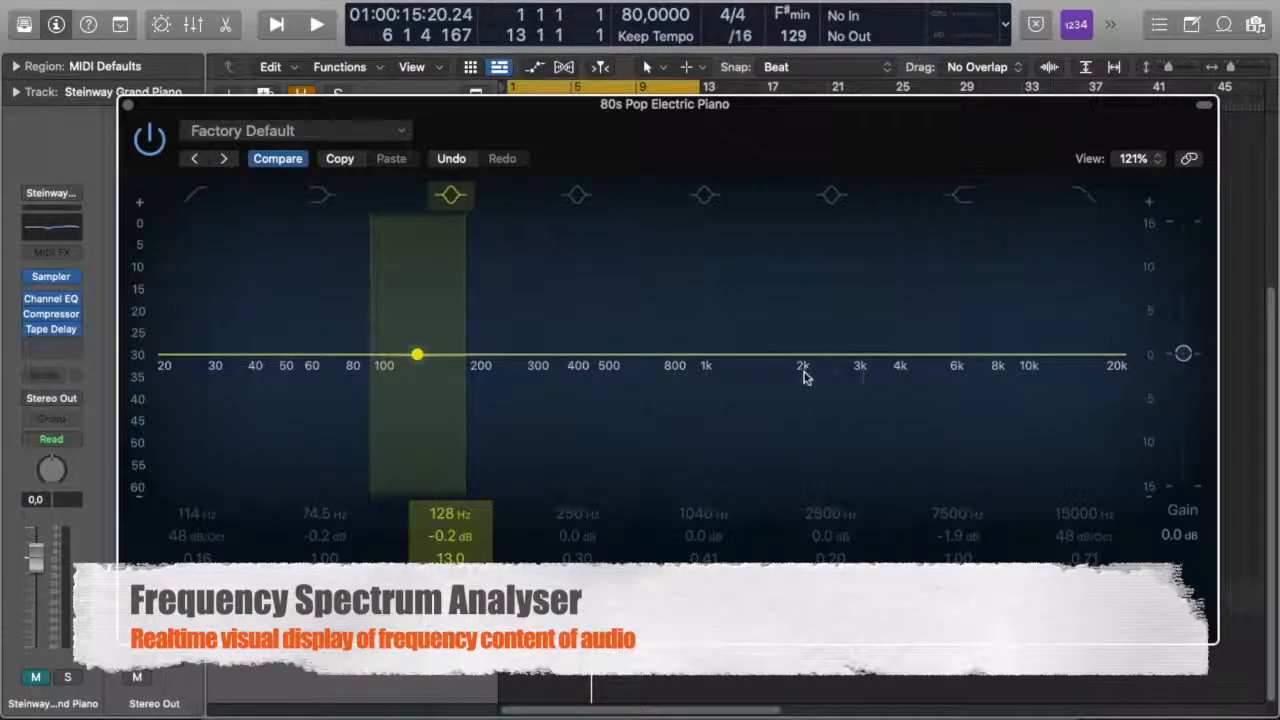
left_click_drag(418, 356, 418, 293)
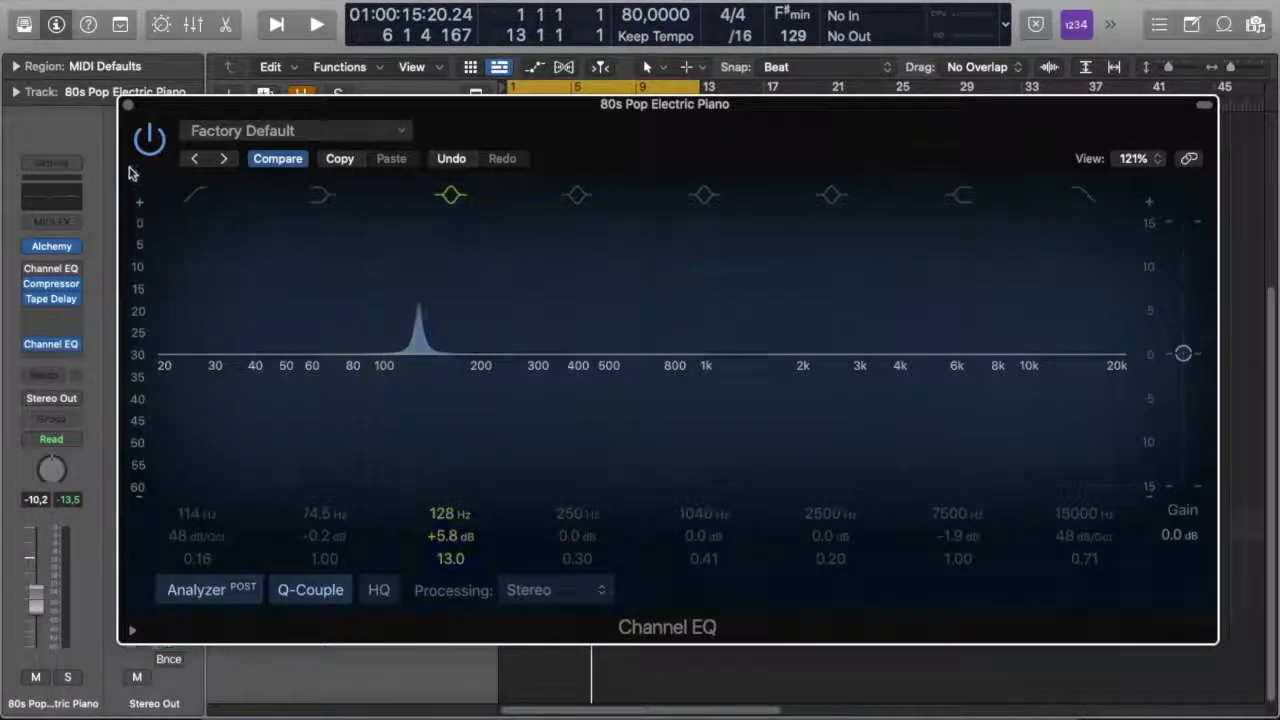
Close and bypass the lower Channel EQ on the 80s Pop Electric Piano track, and open the upper one for playback
left_click(127, 104)
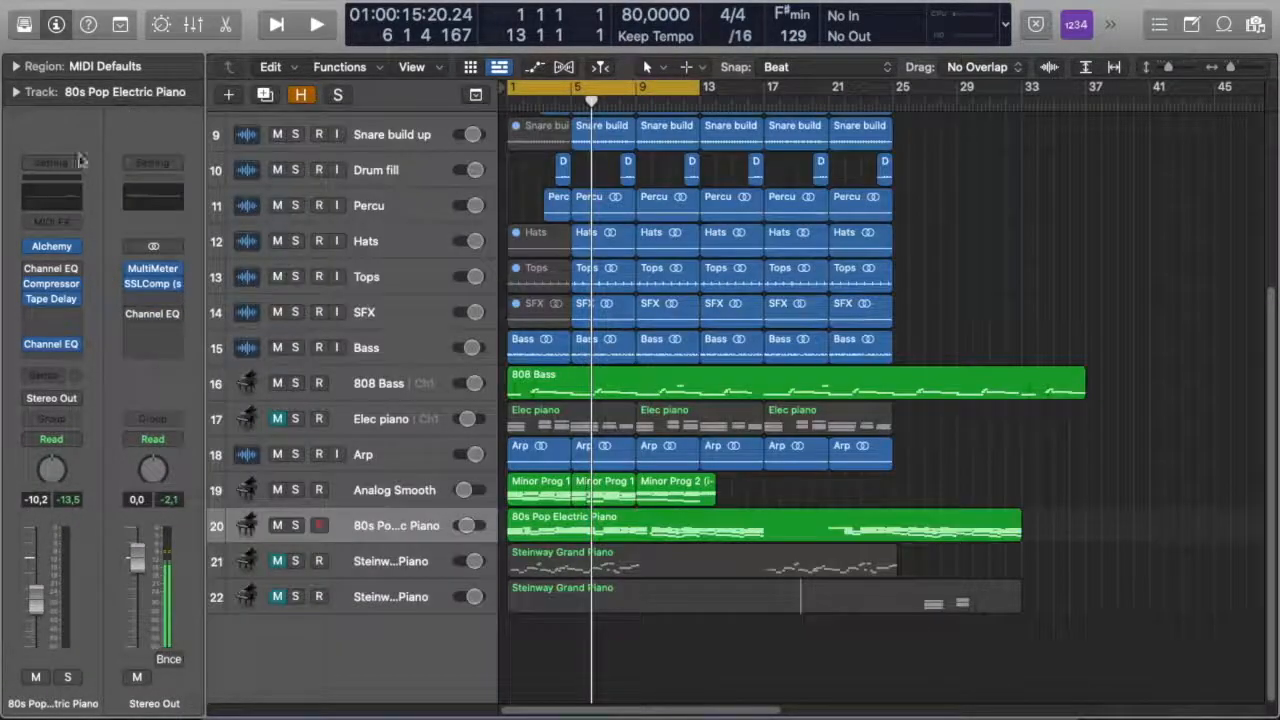
left_click(30, 345)
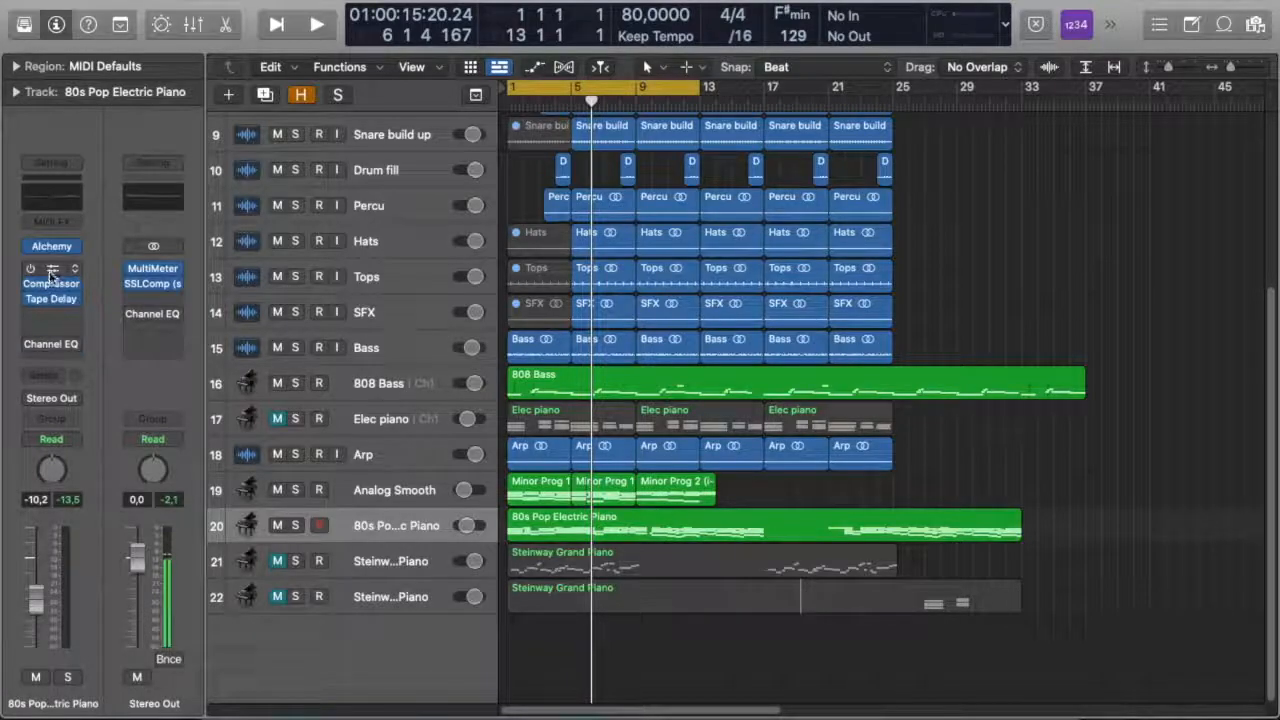
left_click(50, 275)
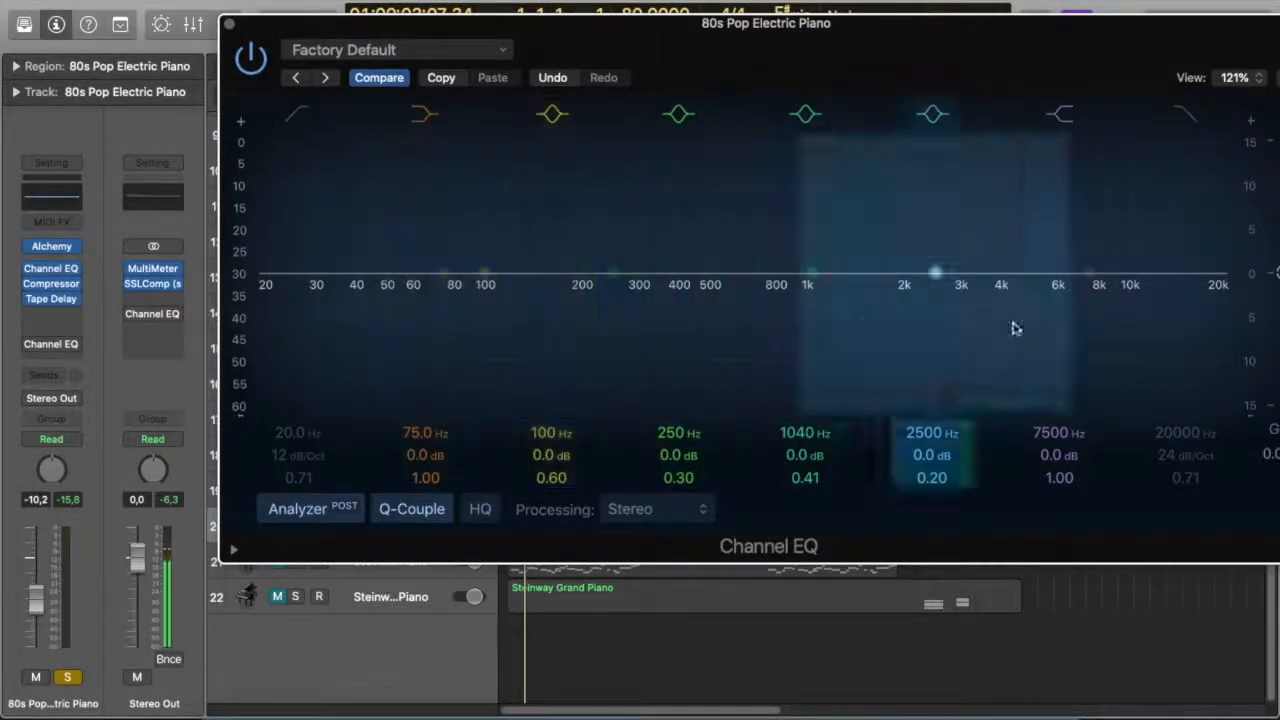
key("space")
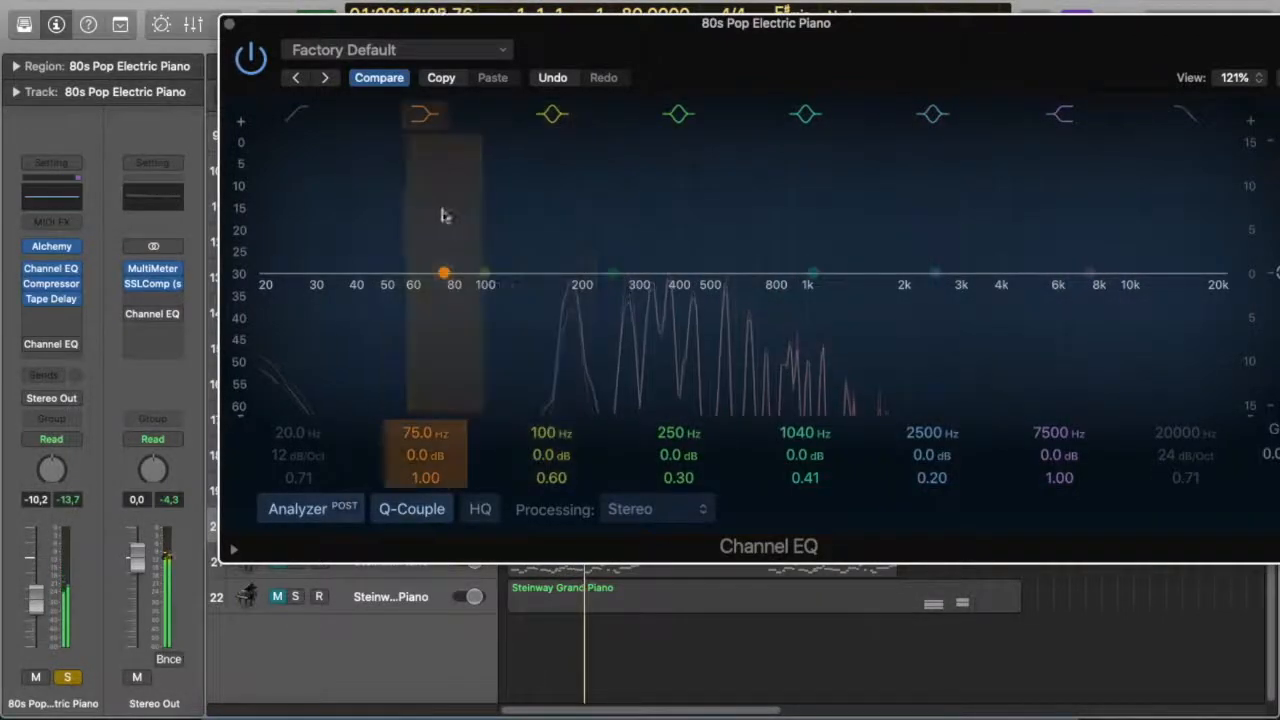
Enable the low cut band and set it to about 98.5 Hz with a Q of 0.93
left_click(305, 119)
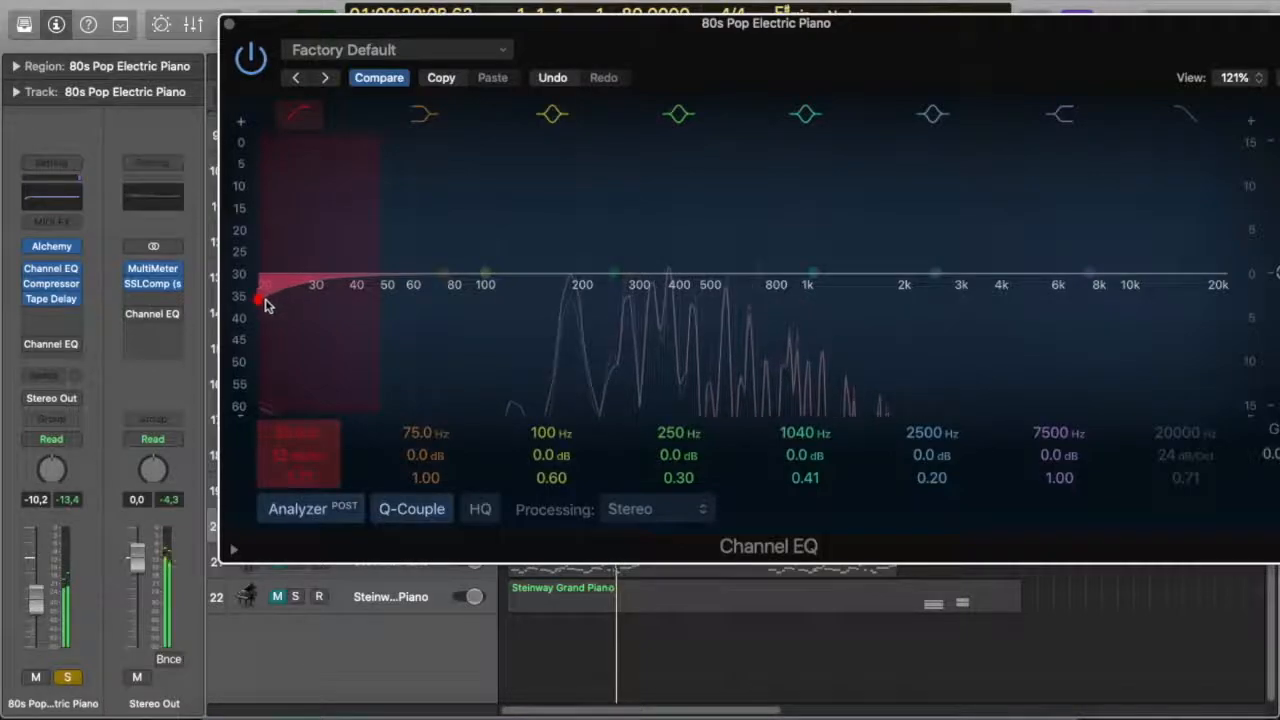
left_click_drag(263, 297, 476, 304)
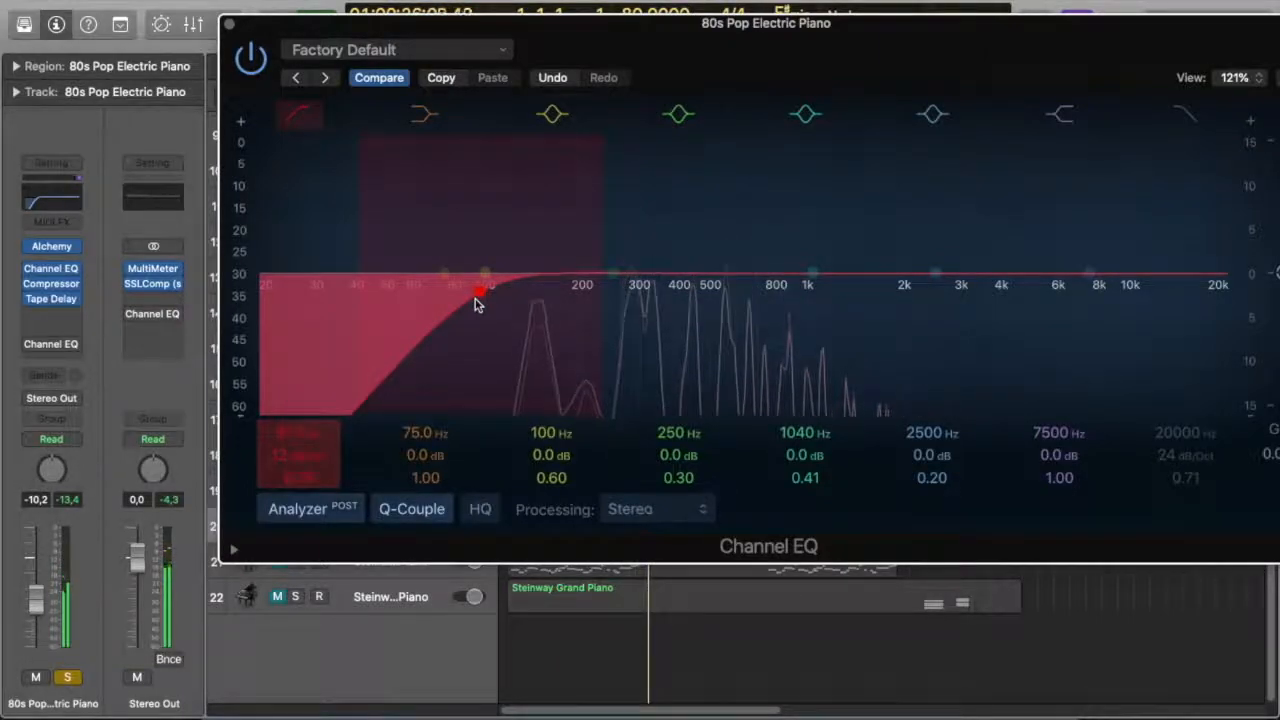
left_click_drag(475, 299, 481, 287)
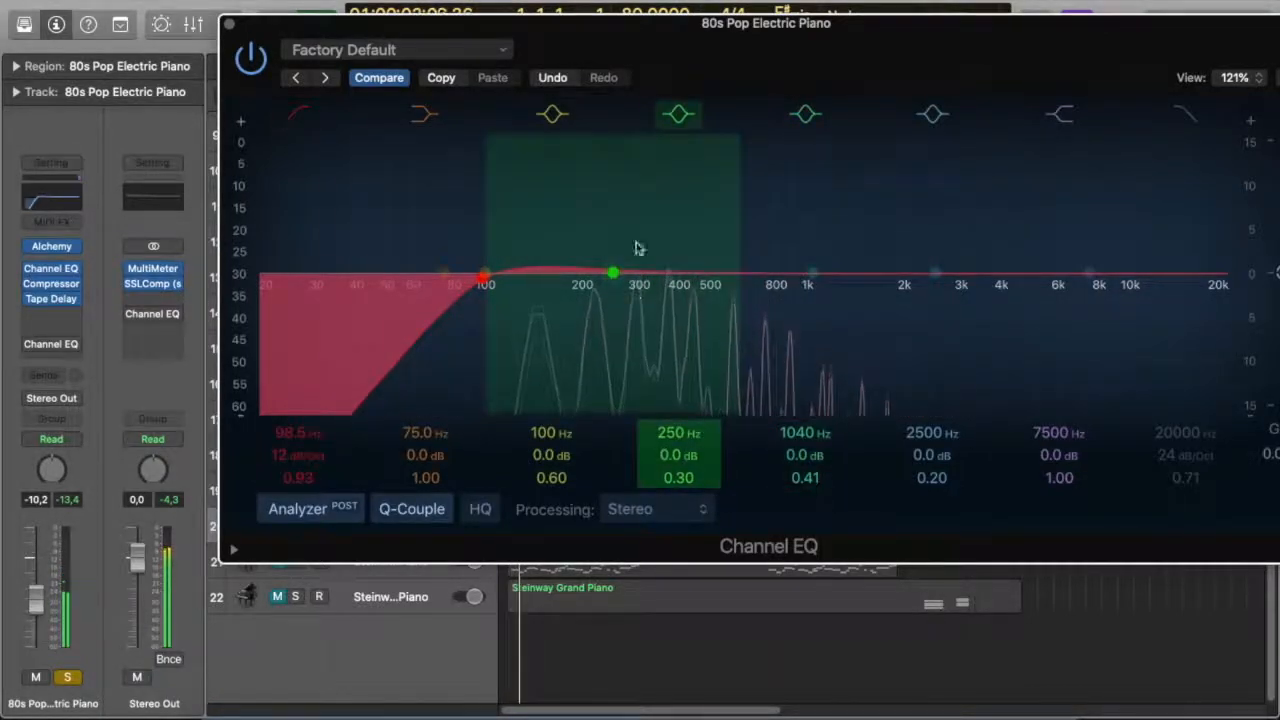
Cut the 250 Hz bell band by 1.1 dB at 298 Hz and boost the 2500 Hz band by 1.0 dB at 2620 Hz
left_click_drag(614, 276, 642, 292)
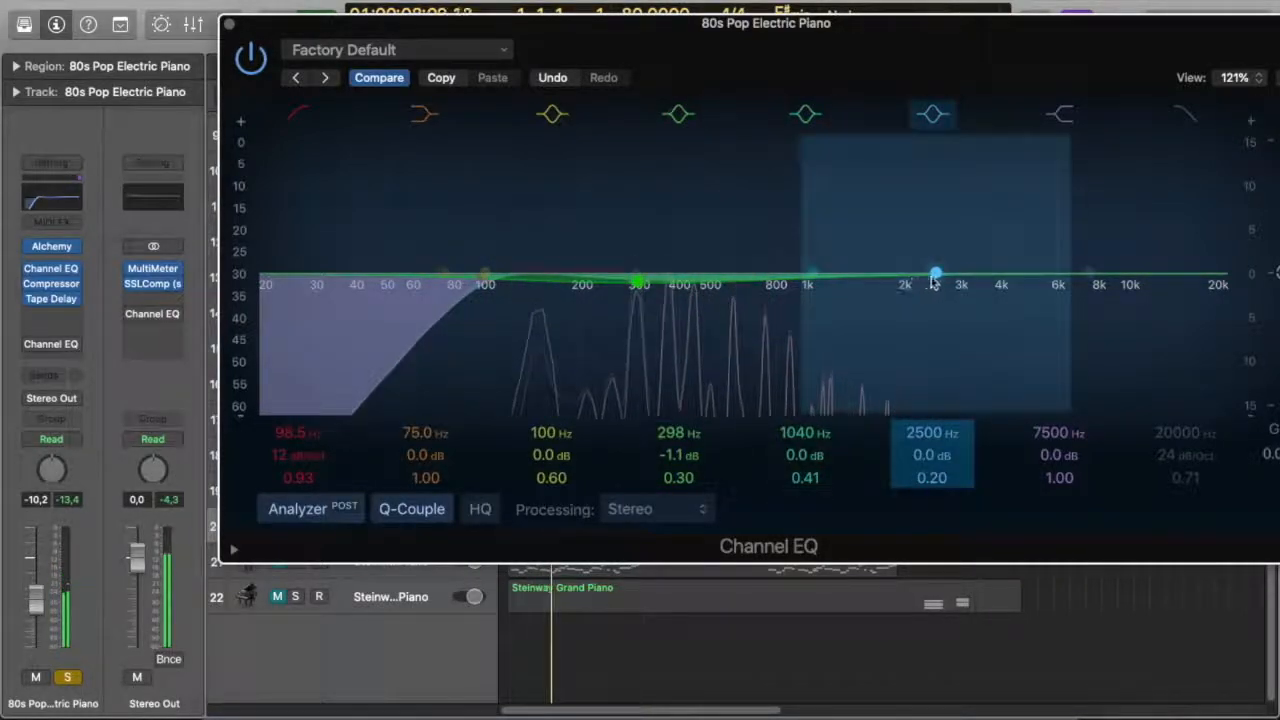
left_click_drag(937, 276, 946, 269)
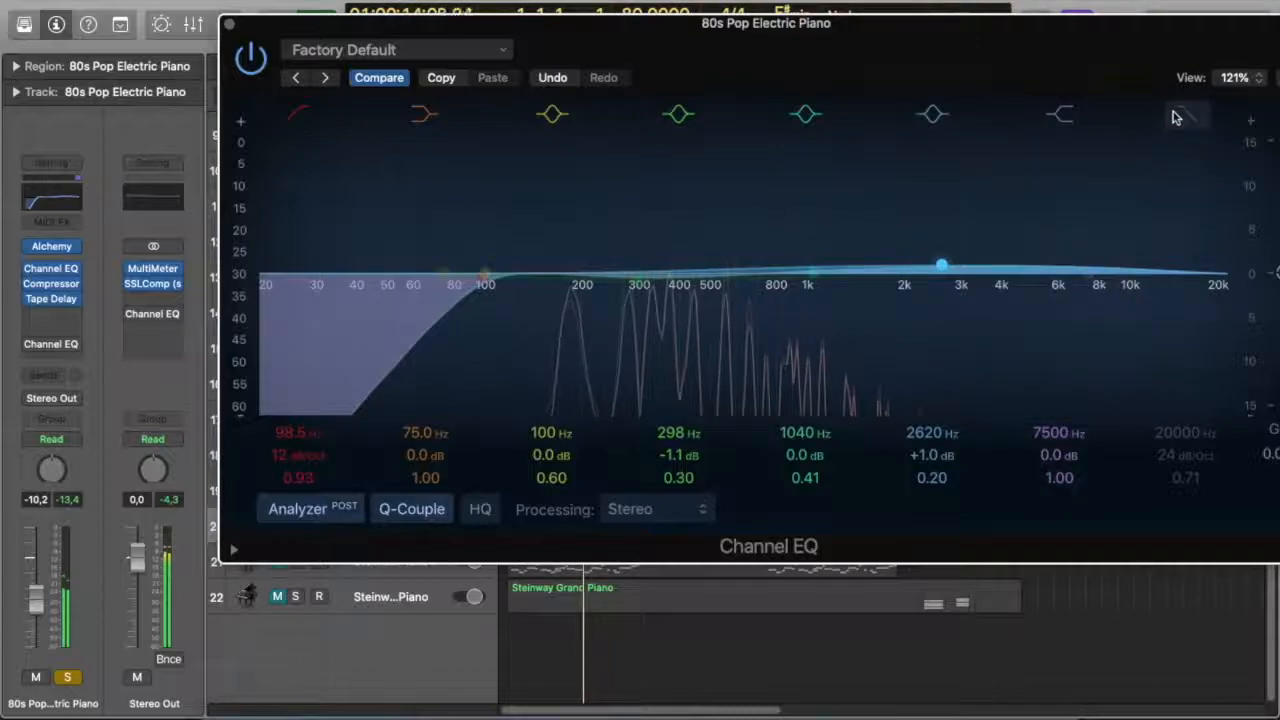
Set the high cut band to 9300 Hz with a Q of 0.64, and deepen the low-mid cut to -1.5 dB at 306 Hz
left_click_drag(1234, 302, 1110, 308)
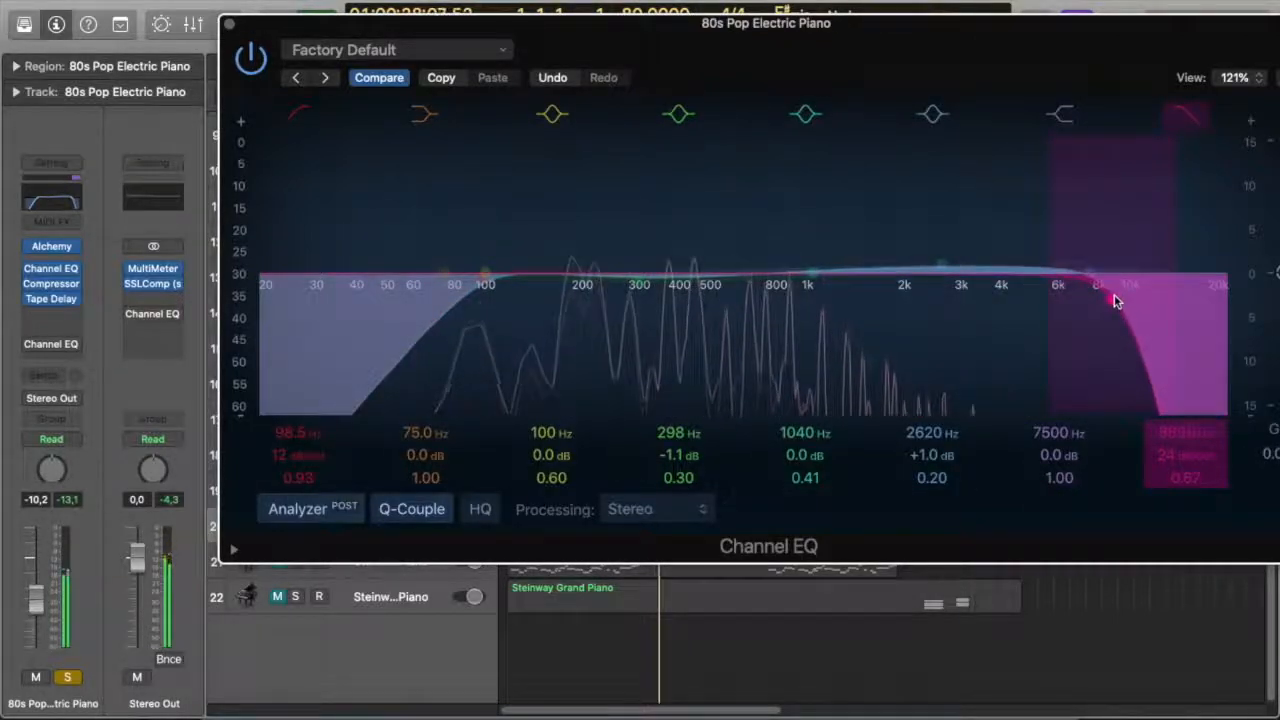
left_click_drag(1117, 302, 1121, 302)
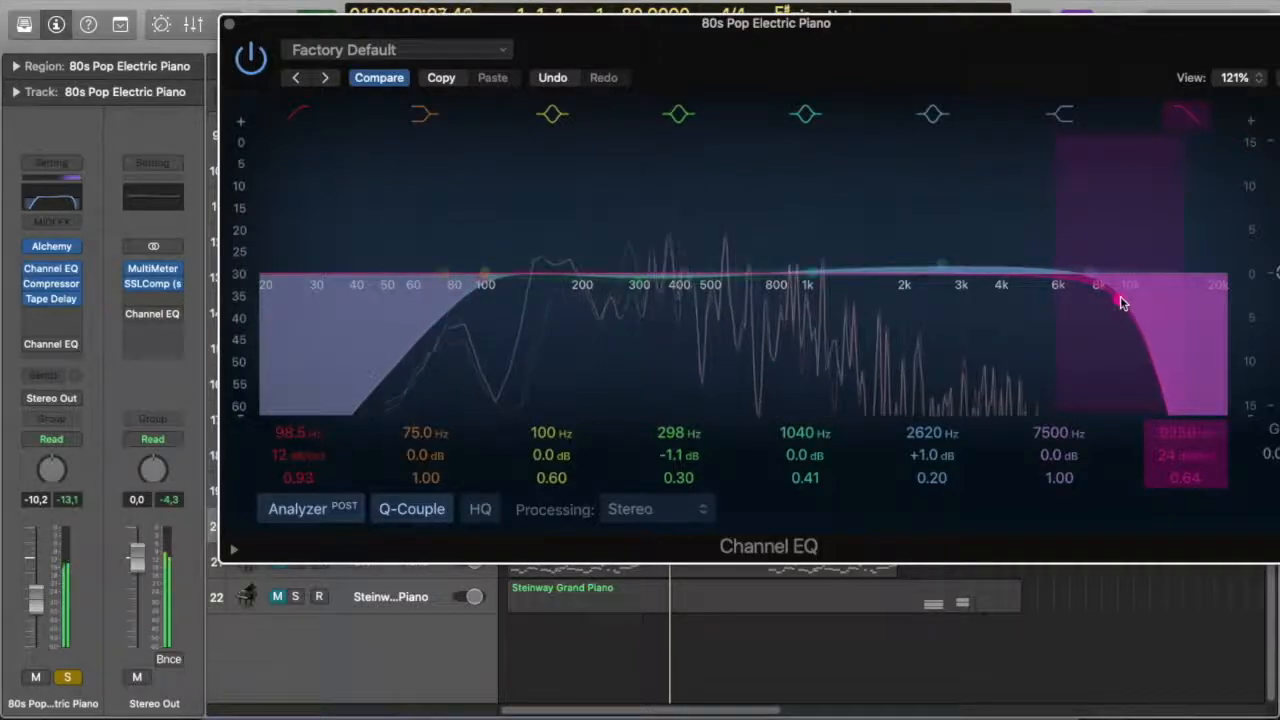
left_click_drag(640, 283, 643, 286)
Bypass and re-enable the Channel EQ during playback to compare the soloed electric piano with and without it
left_click(263, 58)
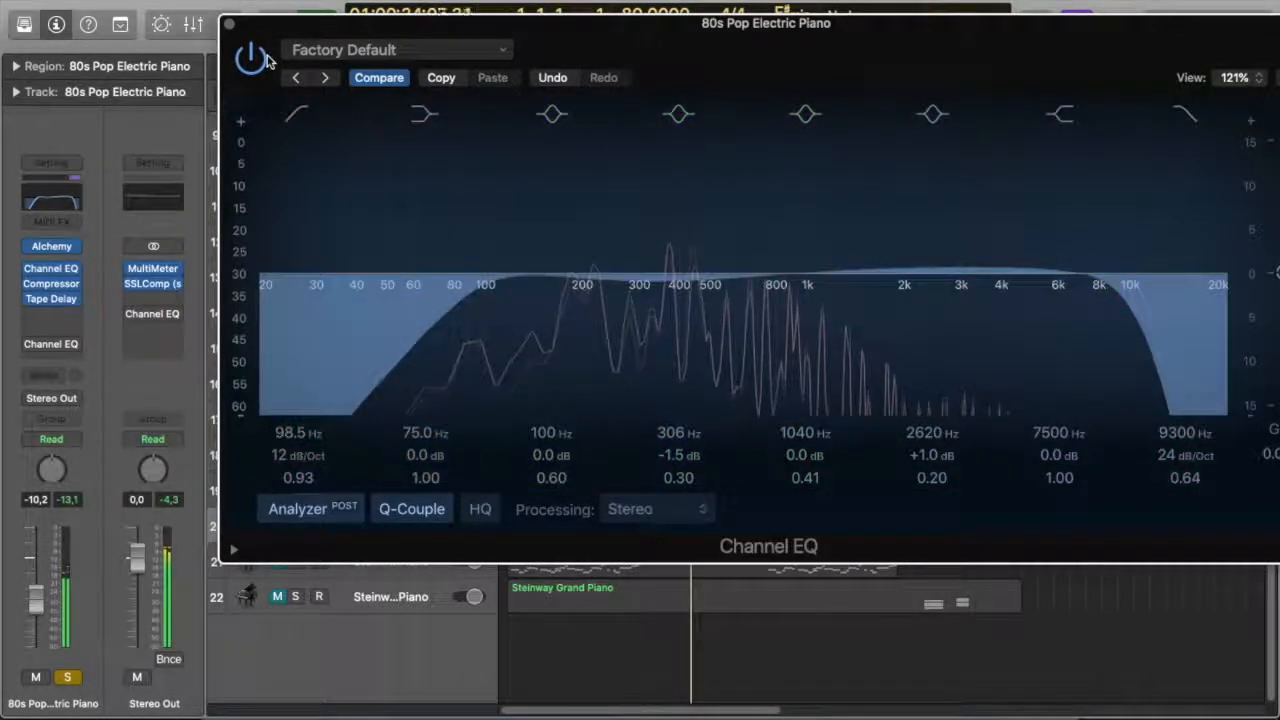
left_click(254, 62)
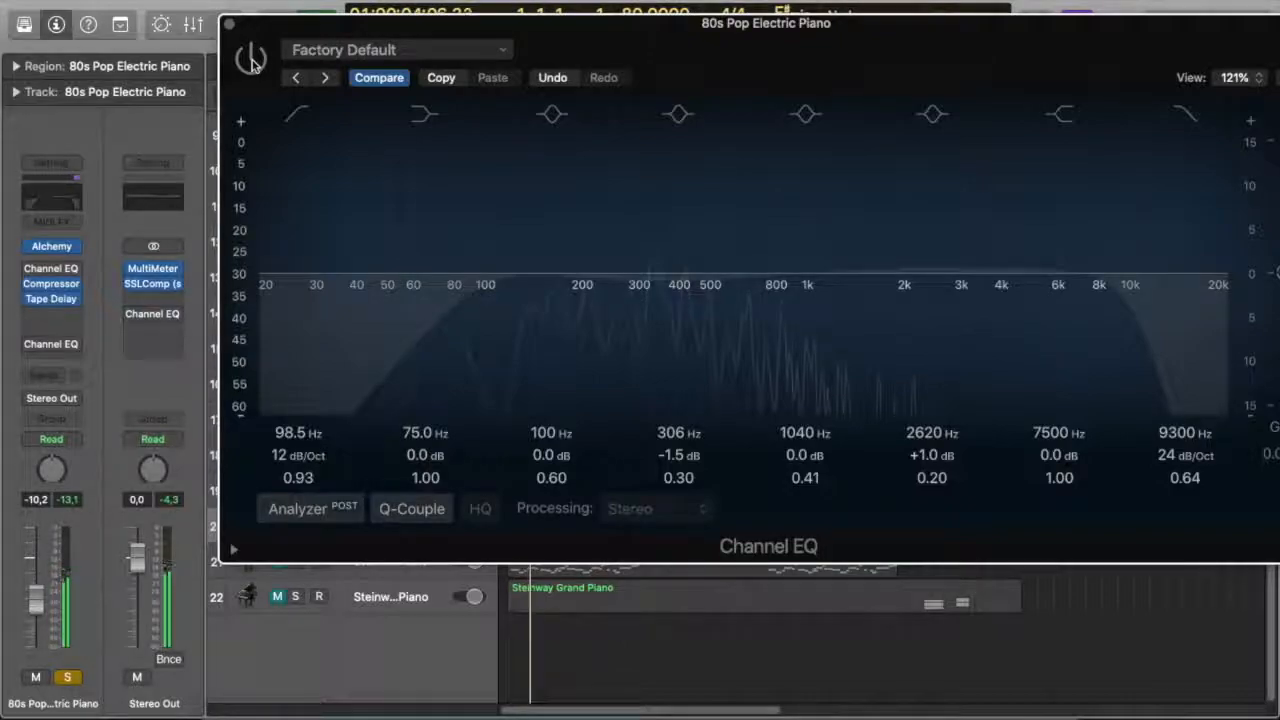
left_click(252, 62)
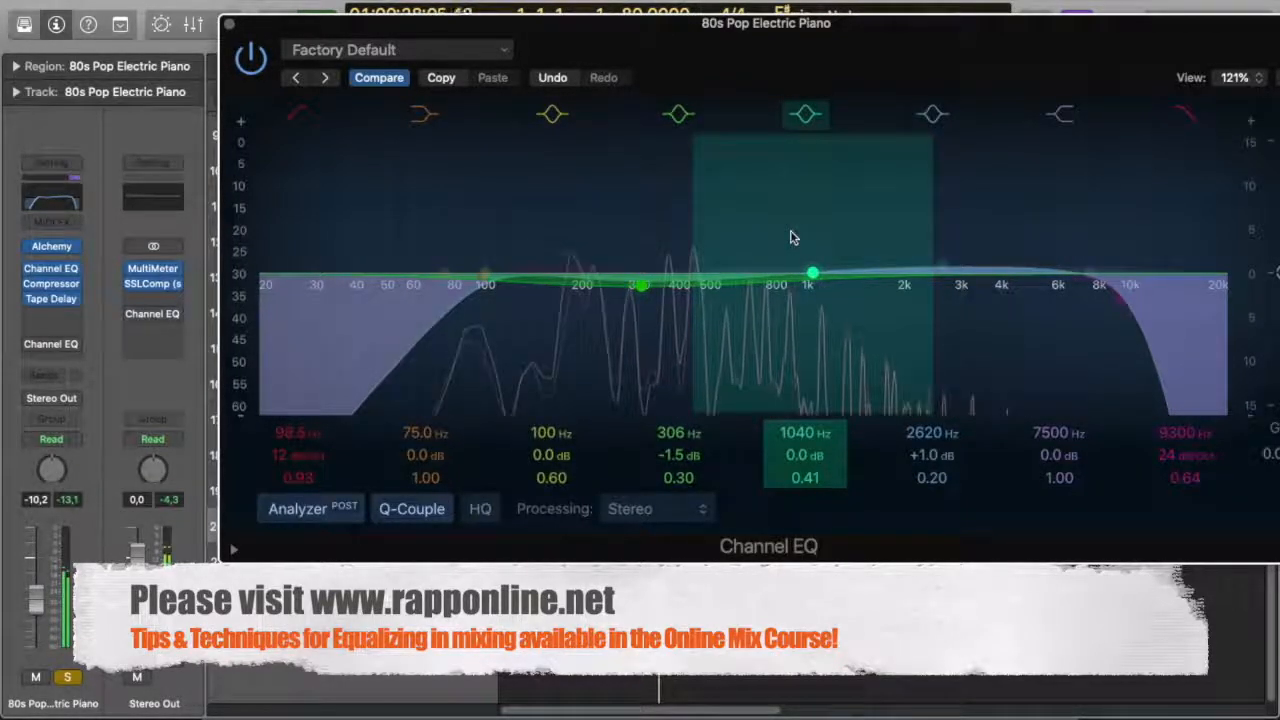
Unsolo the electric piano track and toggle its Channel EQ off and on to compare it within the full mix
left_click(68, 678)
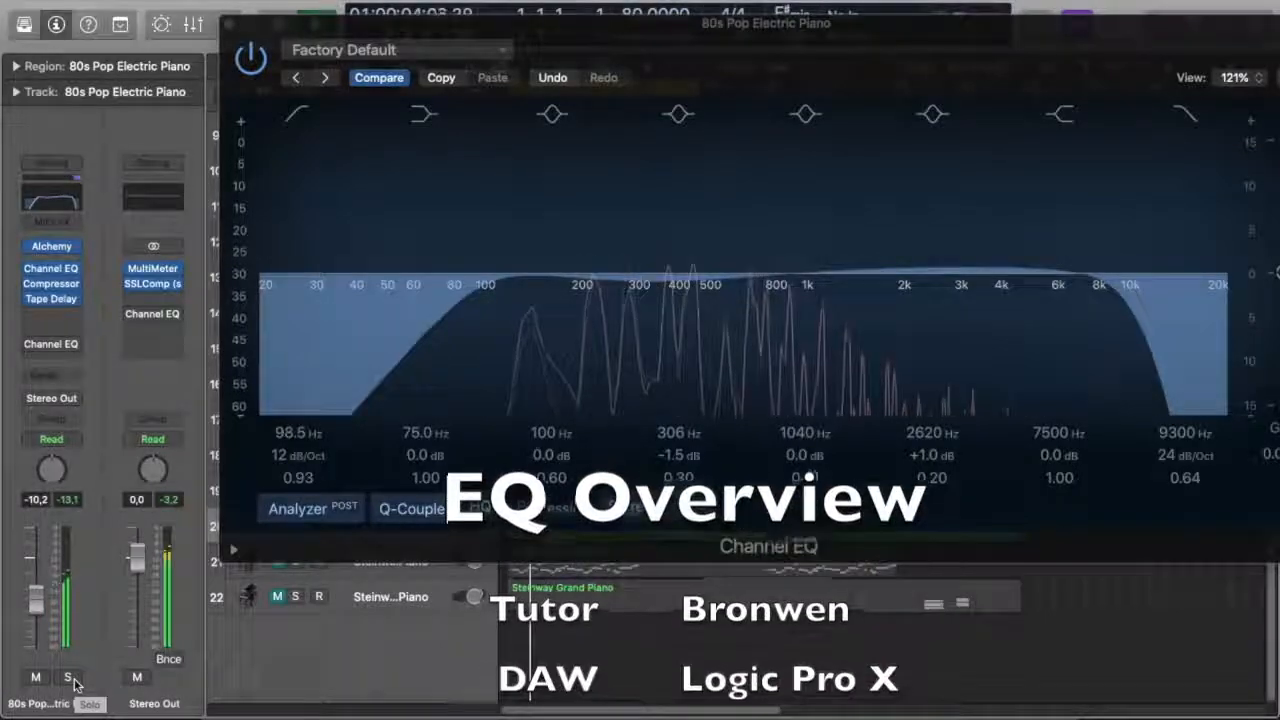
left_click(253, 58)
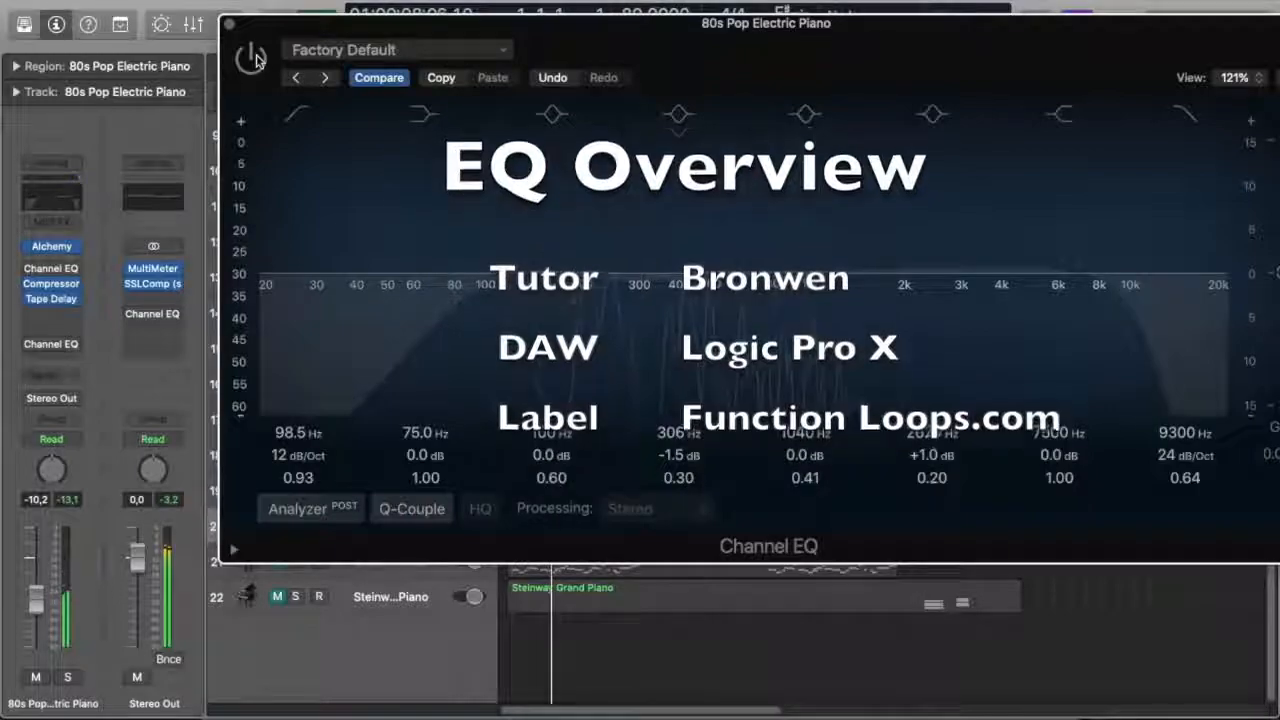
left_click(253, 58)
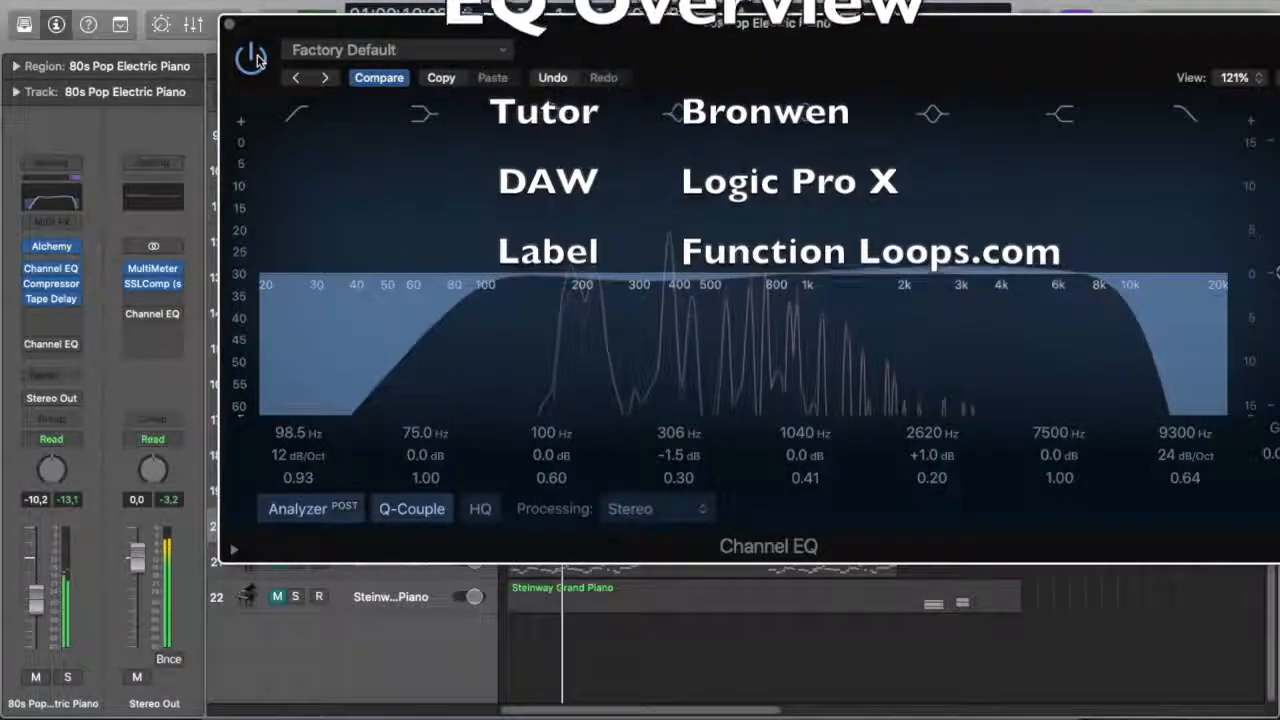
left_click(253, 58)
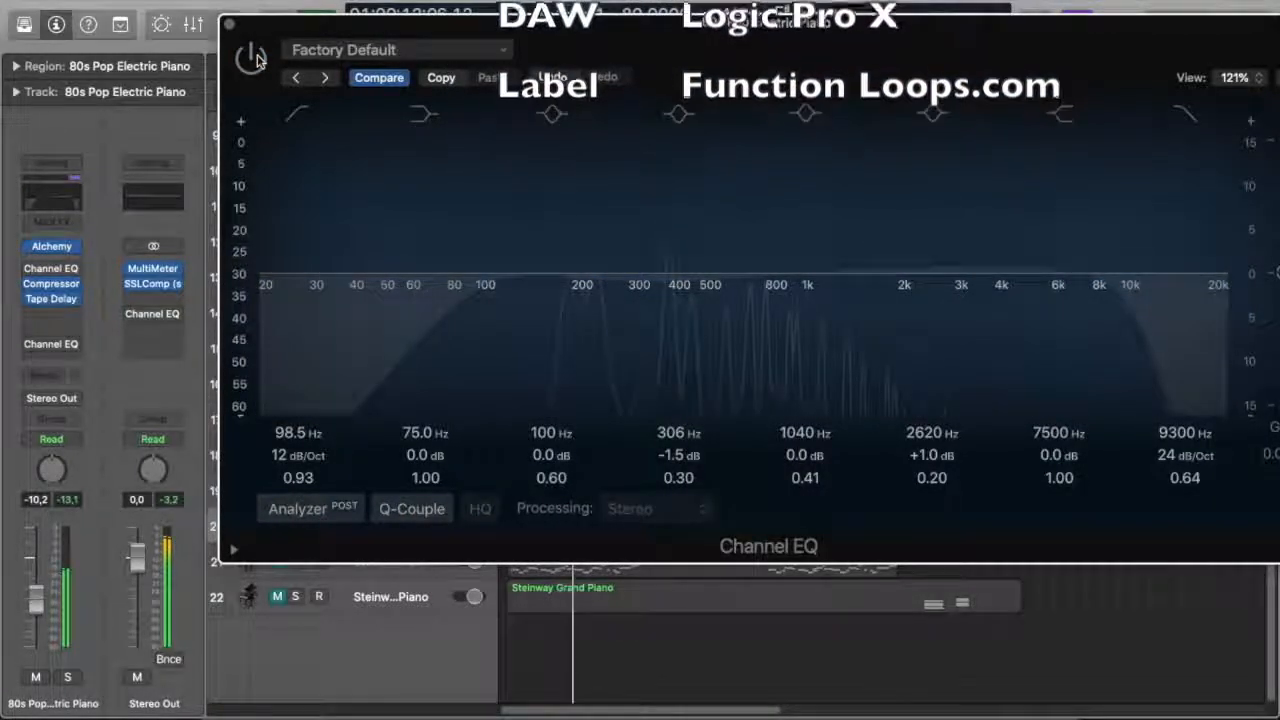
left_click(253, 58)
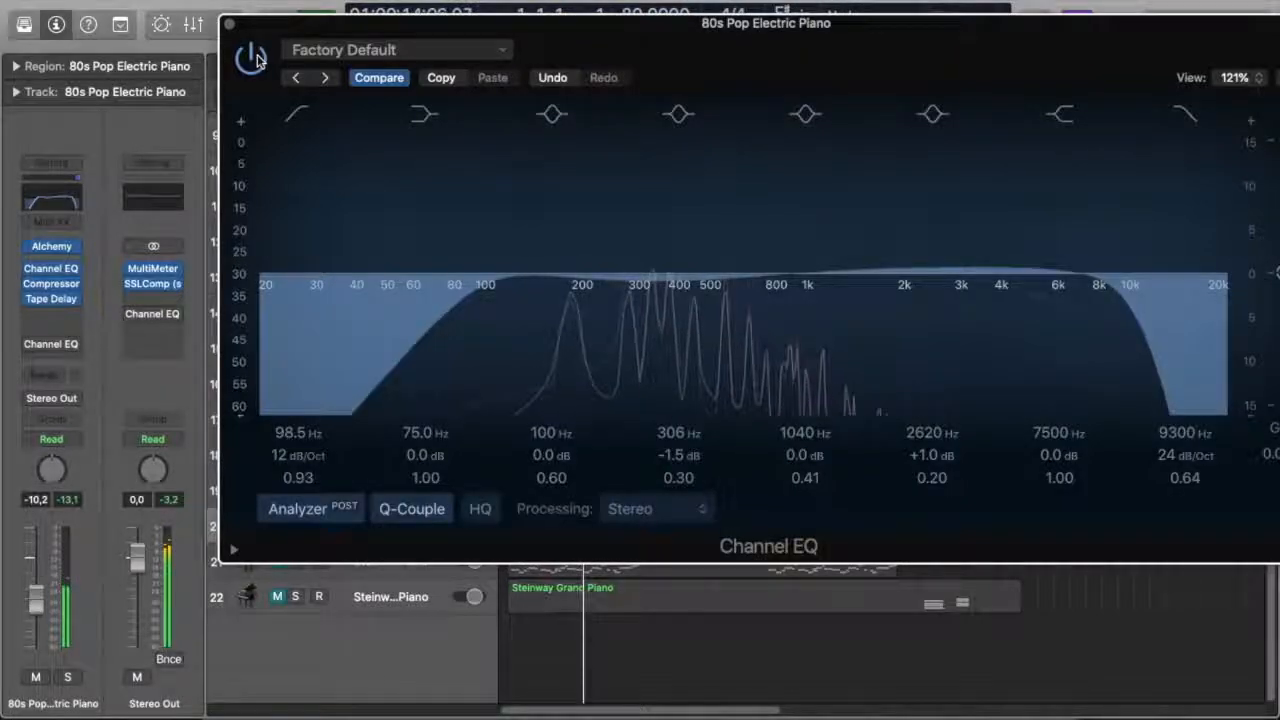